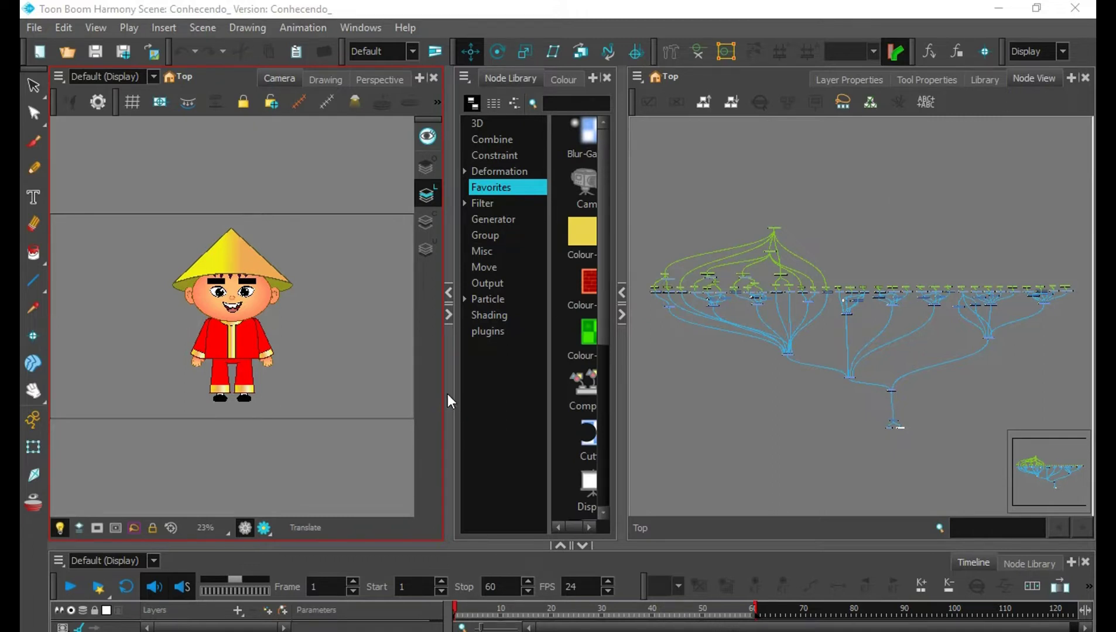
Examine the rig's node network around the Cabeça_Master_comp and Rosto_Master_comp nodes.
{"action": "left_click_drag", "start_coordinate": [448, 350], "coordinate": [492, 346]}
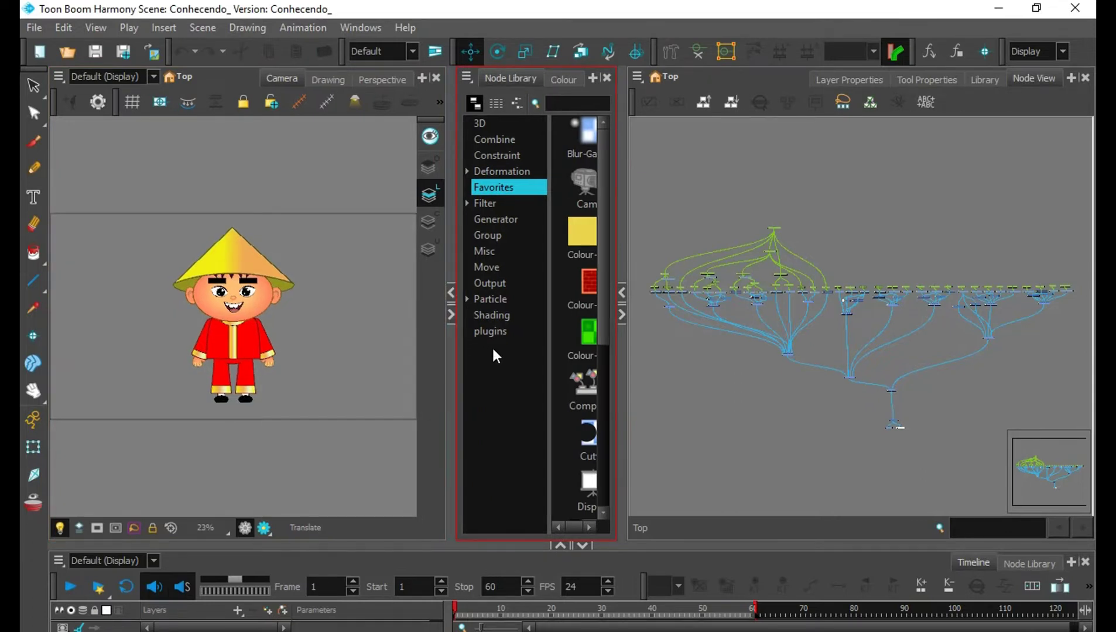
{"action": "scroll", "coordinate": [270, 313], "scroll_direction": "up", "scroll_amount": 4}
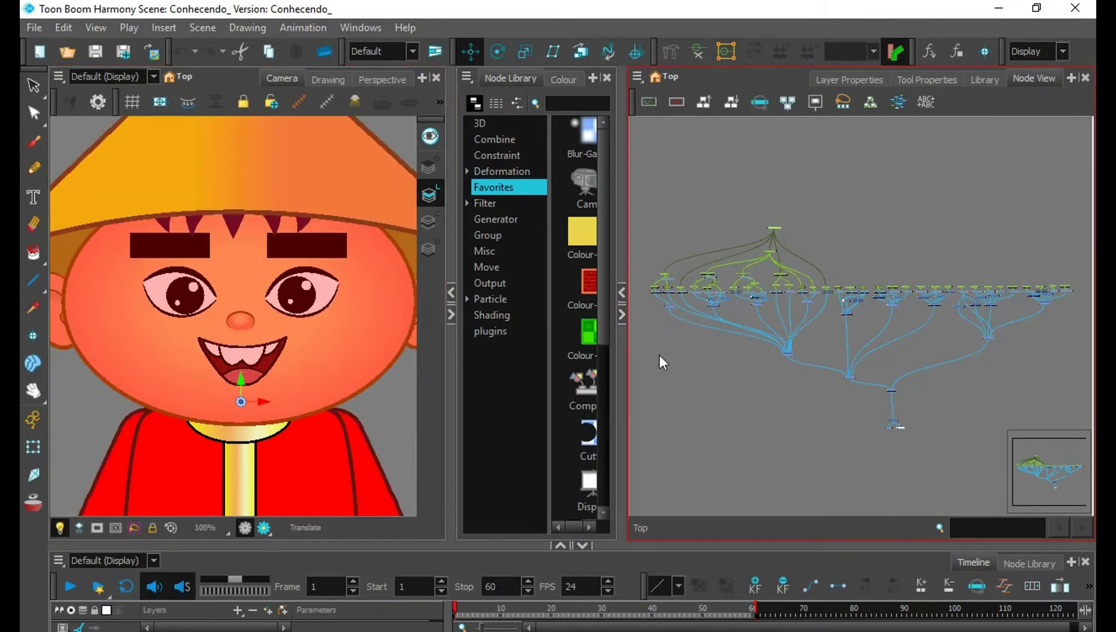
{"action": "left_click", "coordinate": [1054, 469]}
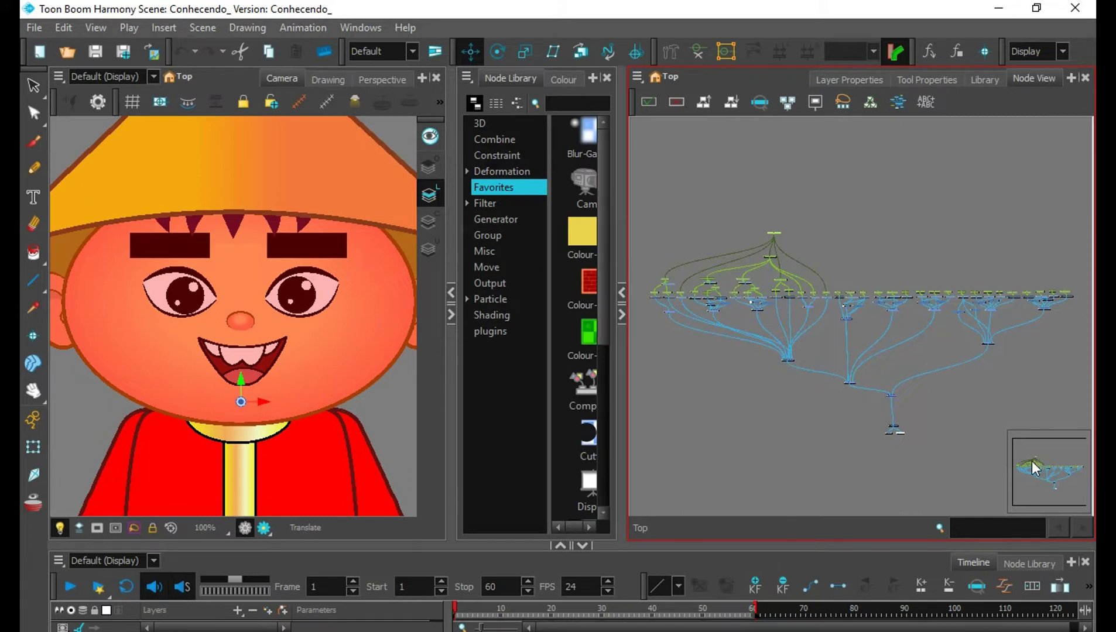
{"action": "scroll", "coordinate": [1032, 466], "scroll_direction": "up", "scroll_amount": 3}
{"action": "scroll", "coordinate": [1032, 467], "scroll_direction": "down", "scroll_amount": 3}
{"action": "scroll", "coordinate": [1031, 467], "scroll_direction": "up", "scroll_amount": 5}
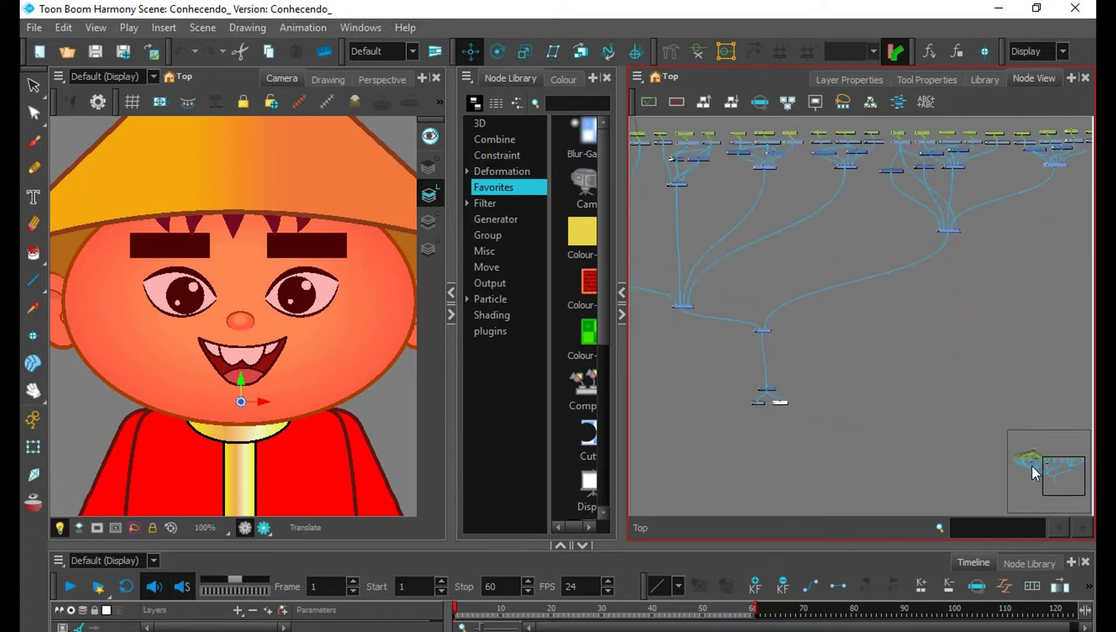
{"action": "left_click_drag", "start_coordinate": [1069, 466], "coordinate": [1036, 454]}
{"action": "scroll", "coordinate": [1033, 463], "scroll_direction": "up", "scroll_amount": 4}
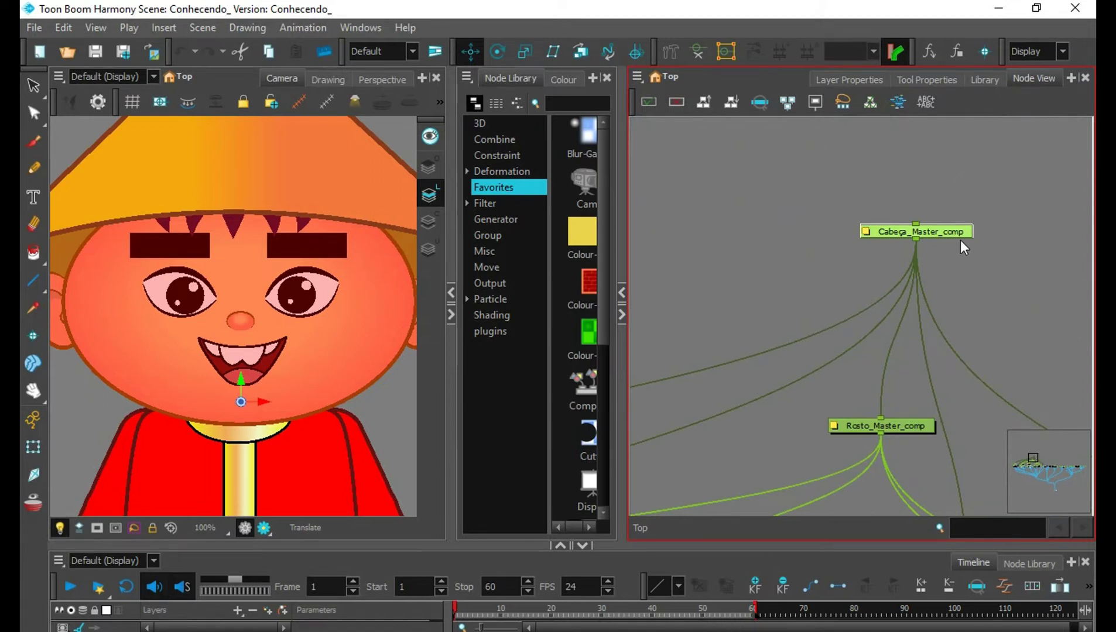
{"action": "scroll", "coordinate": [1032, 466], "scroll_direction": "up", "scroll_amount": 3}
{"action": "scroll", "coordinate": [1030, 468], "scroll_direction": "down", "scroll_amount": 4}
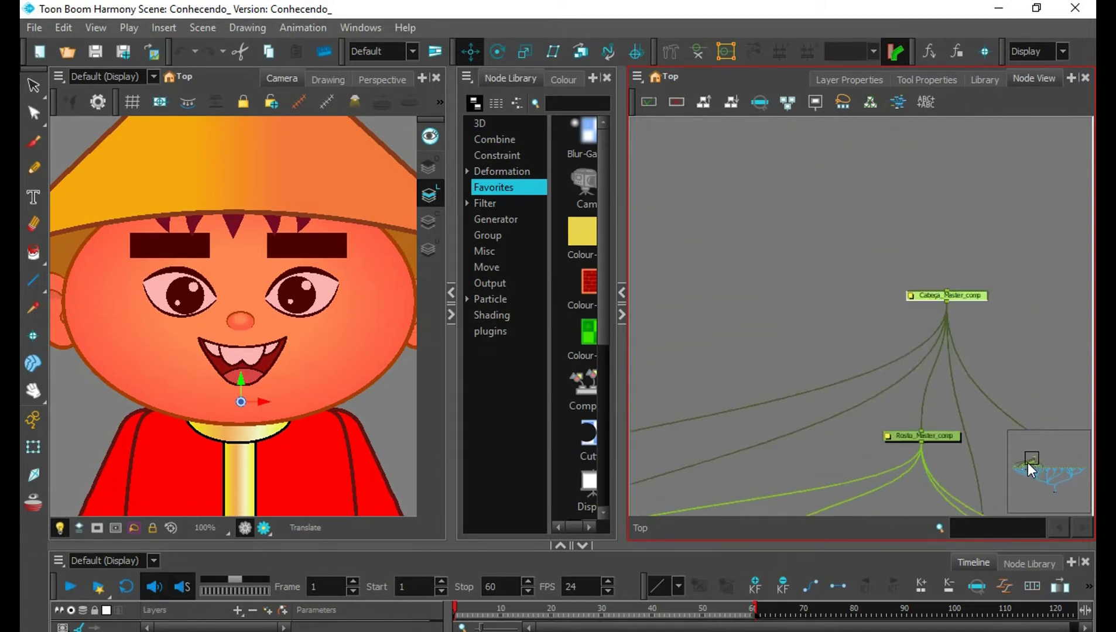
{"action": "scroll", "coordinate": [1030, 467], "scroll_direction": "down", "scroll_amount": 5}
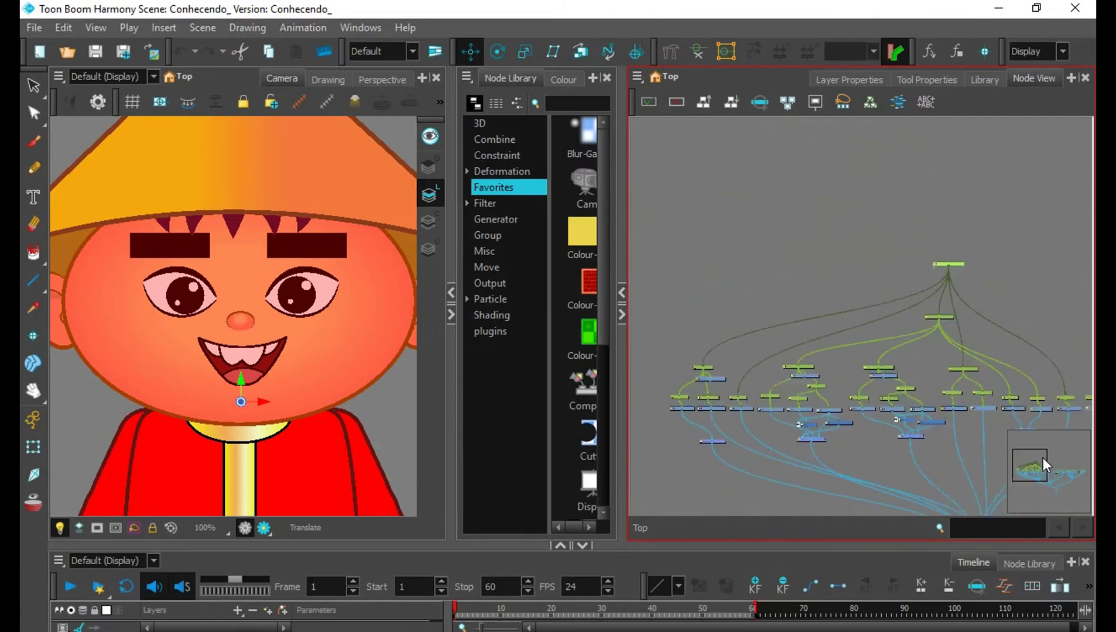
{"action": "mouse_move", "coordinate": [1042, 458]}
{"action": "left_mouse_down"}
{"action": "mouse_move", "coordinate": [1063, 471]}
{"action": "mouse_move", "coordinate": [1049, 468]}
{"action": "left_mouse_up"}
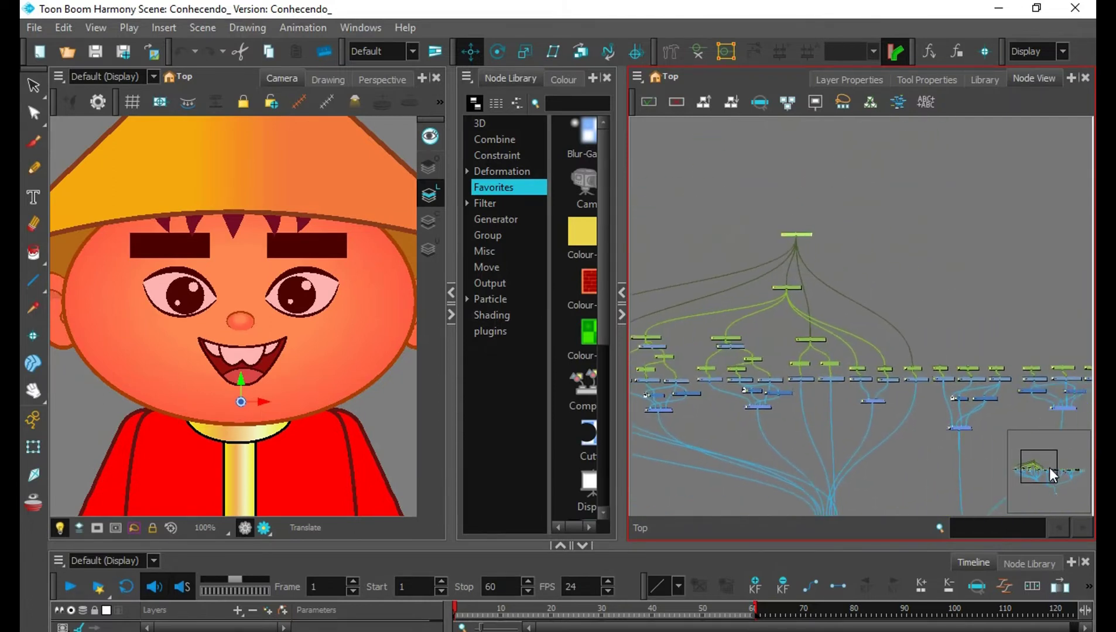
{"action": "scroll", "coordinate": [1048, 468], "scroll_direction": "up", "scroll_amount": 5}
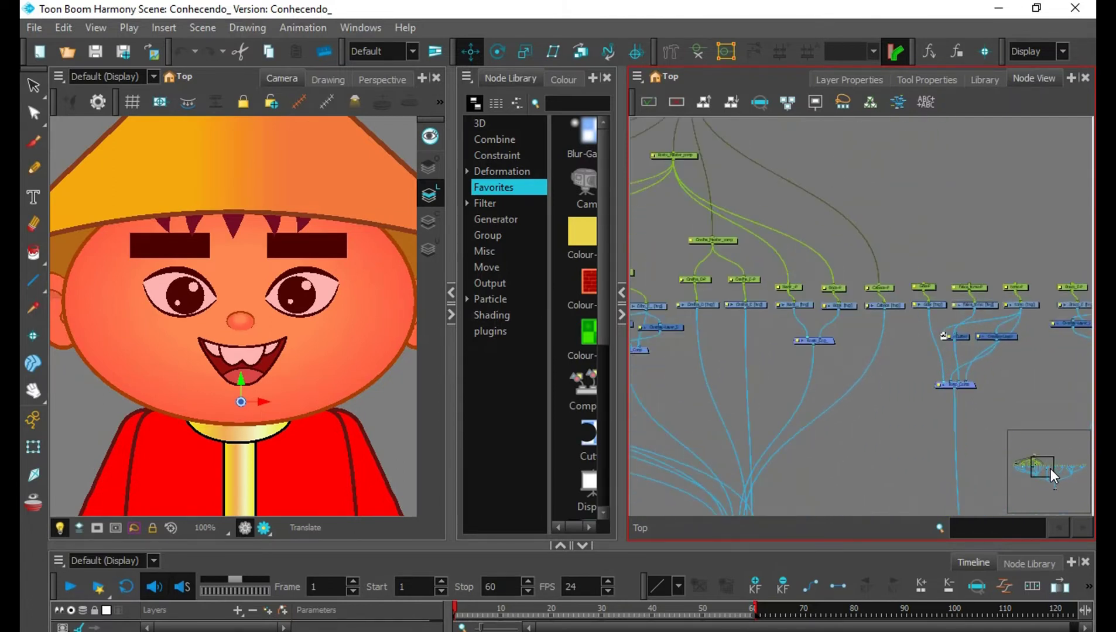
{"action": "scroll", "coordinate": [1050, 469], "scroll_direction": "down", "scroll_amount": 5}
{"action": "scroll", "coordinate": [922, 375], "scroll_direction": "up", "scroll_amount": 4}
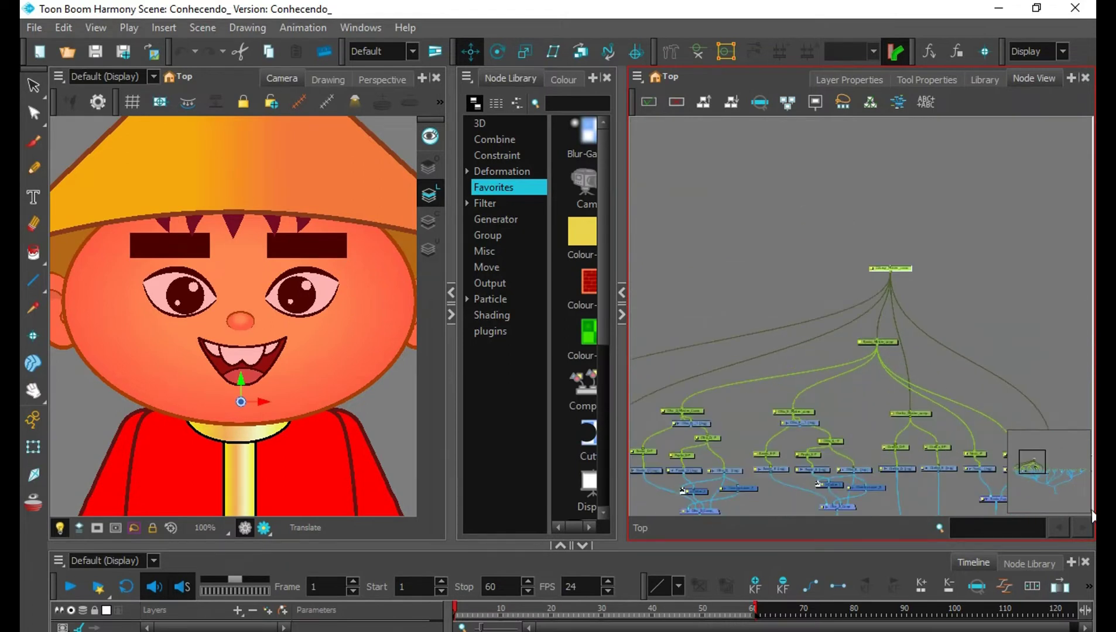
{"action": "scroll", "coordinate": [958, 323], "scroll_direction": "up", "scroll_amount": 4}
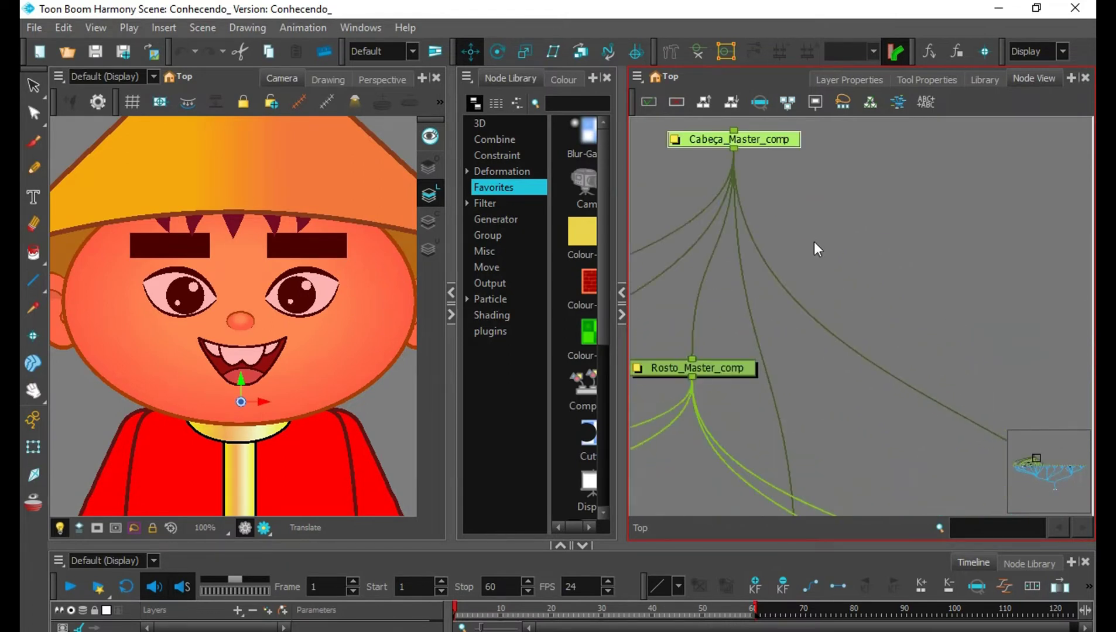
Examine the eye branches under Olho_E_Master_comp and Olho_D_Master_Comp in the node network.
{"action": "left_click_drag", "start_coordinate": [835, 246], "coordinate": [1019, 259]}
{"action": "scroll", "coordinate": [919, 293], "scroll_direction": "up", "scroll_amount": 2}
{"action": "scroll", "coordinate": [884, 363], "scroll_direction": "up", "scroll_amount": 3}
{"action": "scroll", "coordinate": [902, 379], "scroll_direction": "down", "scroll_amount": 5}
{"action": "scroll", "coordinate": [961, 250], "scroll_direction": "down", "scroll_amount": 3}
{"action": "scroll", "coordinate": [931, 275], "scroll_direction": "up", "scroll_amount": 3}
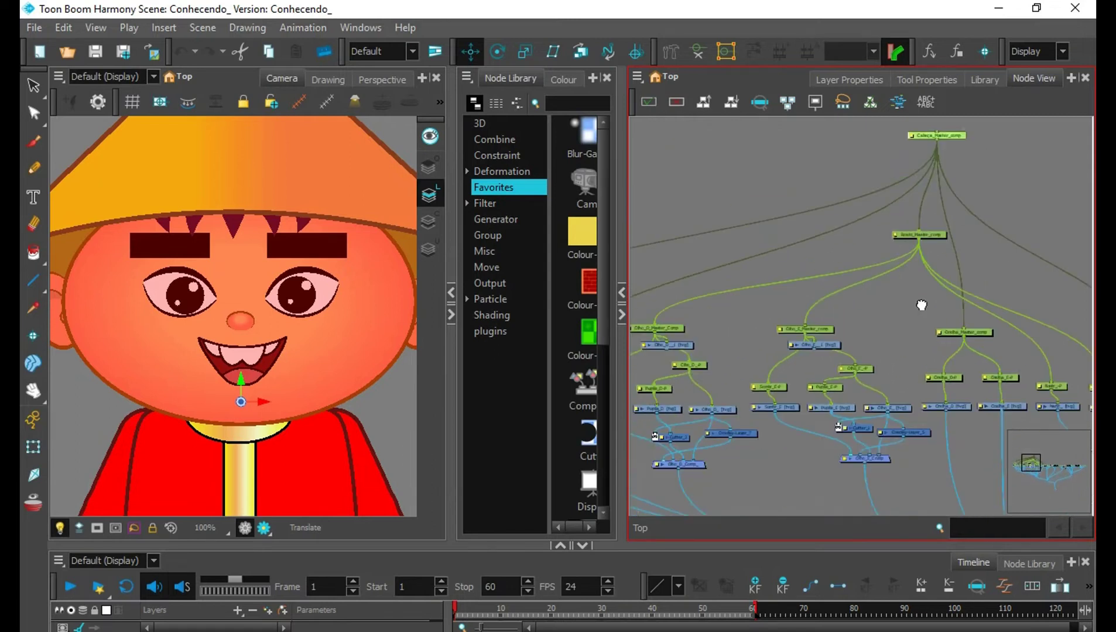
{"action": "scroll", "coordinate": [860, 393], "scroll_direction": "up", "scroll_amount": 3}
{"action": "left_click_drag", "start_coordinate": [864, 413], "coordinate": [798, 417]}
{"action": "scroll", "coordinate": [872, 327], "scroll_direction": "up", "scroll_amount": 3}
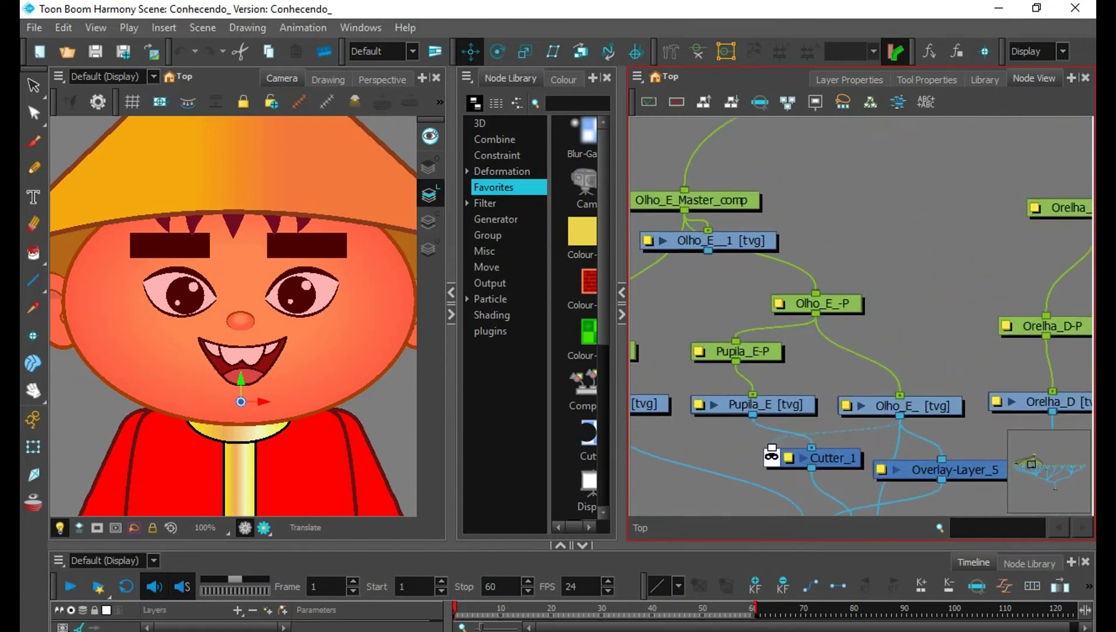
{"action": "left_click_drag", "start_coordinate": [834, 287], "coordinate": [1048, 287]}
{"action": "scroll", "coordinate": [1048, 287], "scroll_direction": "down", "scroll_amount": 4}
{"action": "scroll", "coordinate": [843, 334], "scroll_direction": "up", "scroll_amount": 2}
{"action": "left_click_drag", "start_coordinate": [795, 294], "coordinate": [812, 302]}
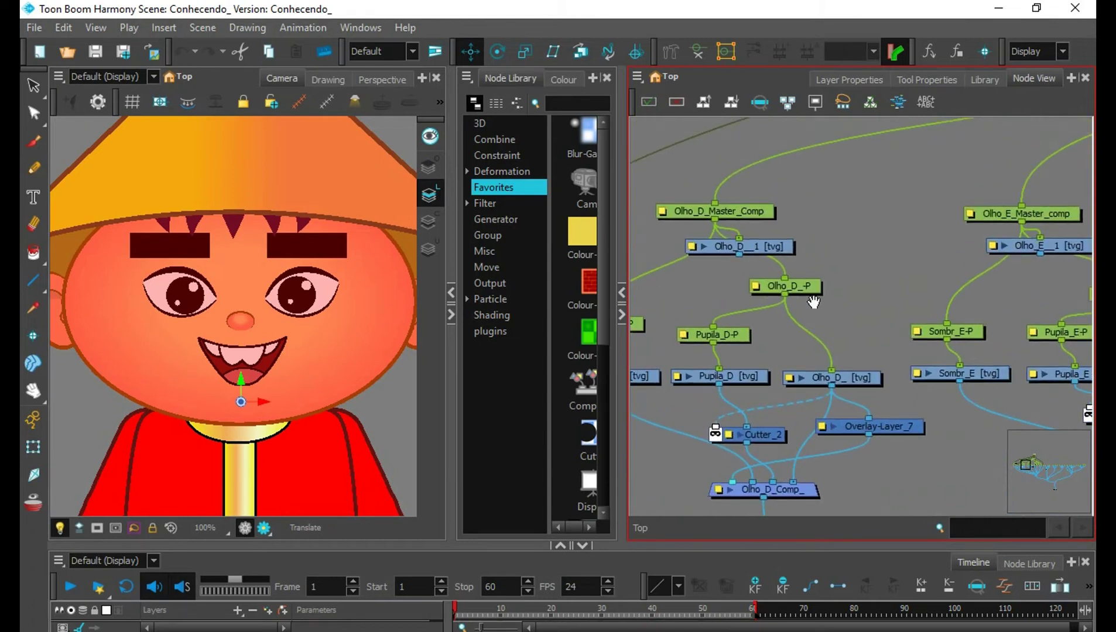
Select the Pupila_D-P peg and shift its pupil upward and toward the nose.
{"action": "left_click", "coordinate": [806, 286]}
{"action": "left_click", "coordinate": [206, 295]}
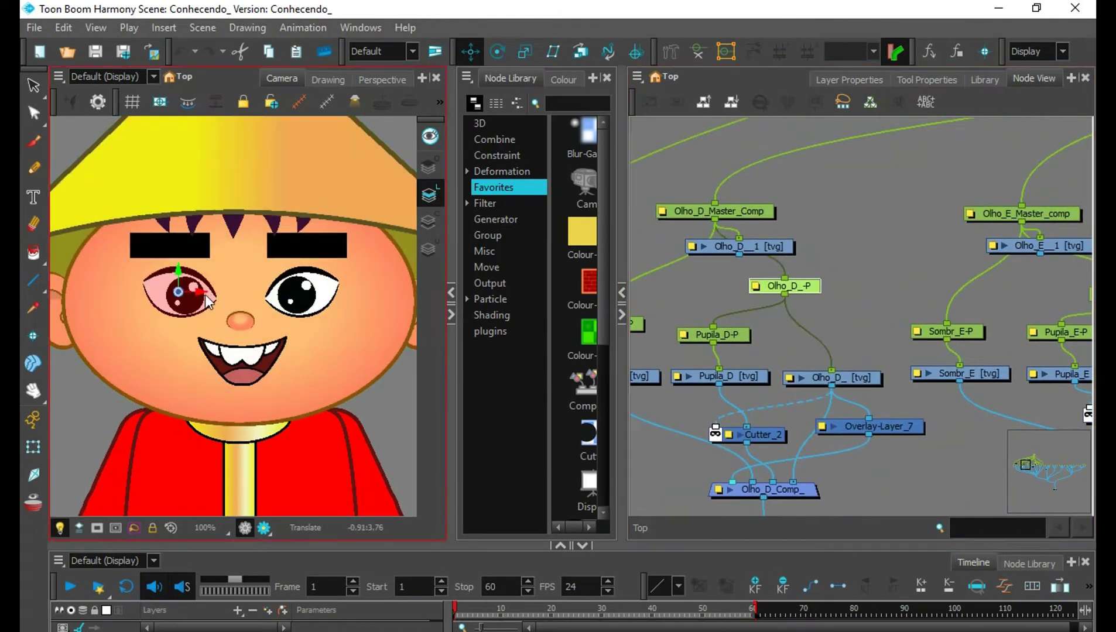
{"action": "left_click_drag", "start_coordinate": [715, 339], "coordinate": [730, 334]}
{"action": "left_click", "coordinate": [730, 332]}
{"action": "left_click_drag", "start_coordinate": [211, 309], "coordinate": [215, 268]}
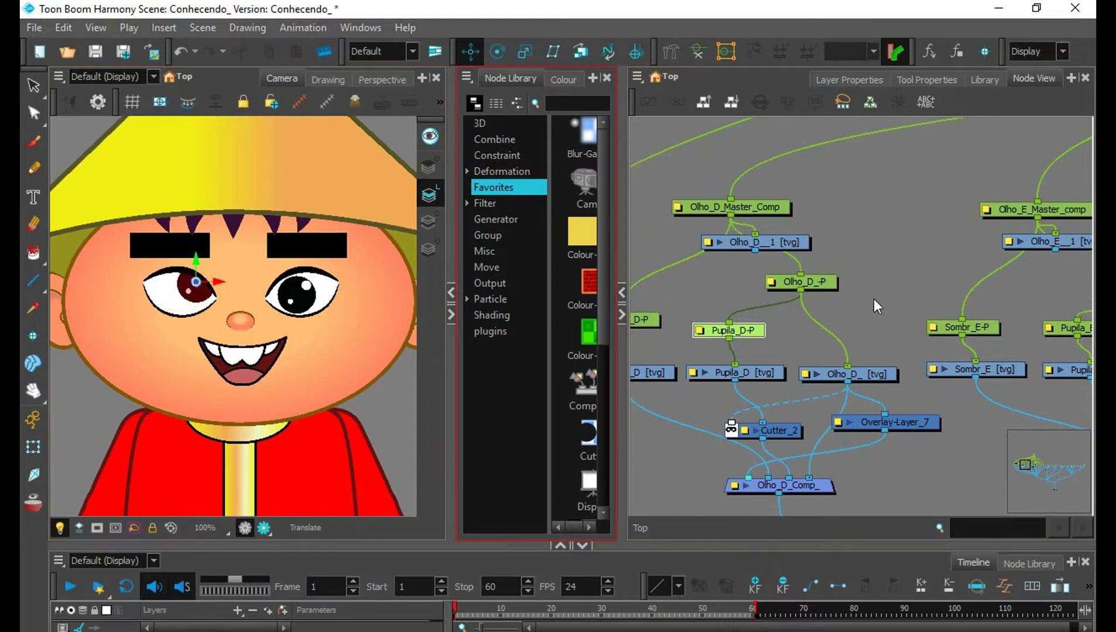
Select the Pupila_E-P peg and move its pupil toward the nose.
{"action": "left_click", "coordinate": [1064, 328]}
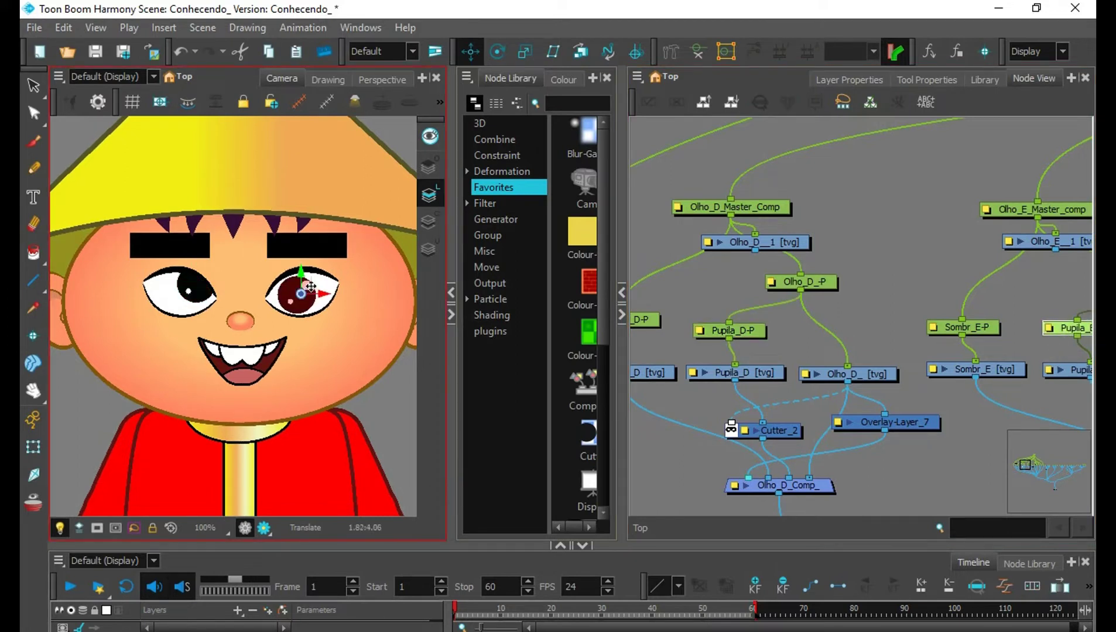
{"action": "mouse_move", "coordinate": [311, 286]}
{"action": "left_mouse_down"}
{"action": "mouse_move", "coordinate": [291, 279]}
{"action": "mouse_move", "coordinate": [324, 301]}
{"action": "left_mouse_up"}
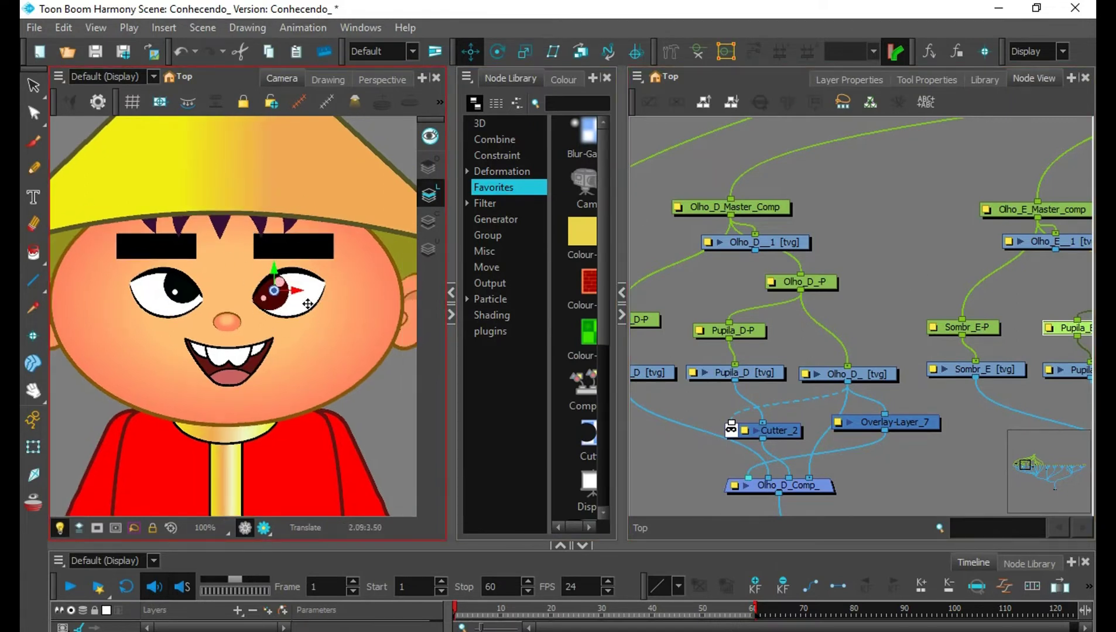
{"action": "left_click", "coordinate": [886, 283]}
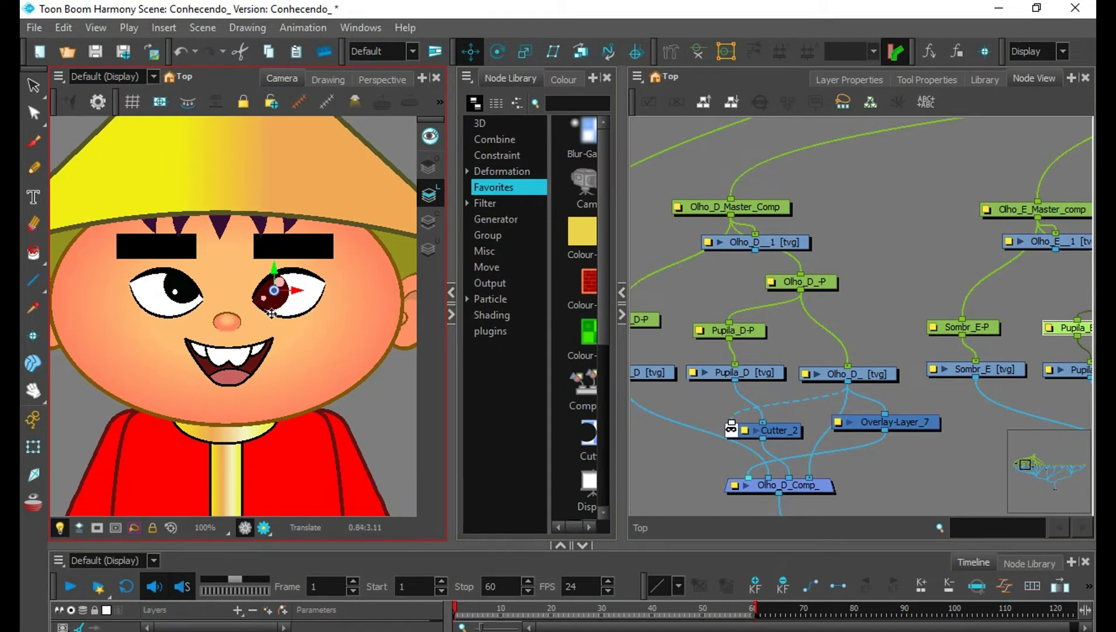
Move the Pupila_D-P and Pupila_E-P pupils back to the centres of their eyes and clear the selection.
{"action": "scroll", "coordinate": [882, 347], "scroll_direction": "down", "scroll_amount": 3}
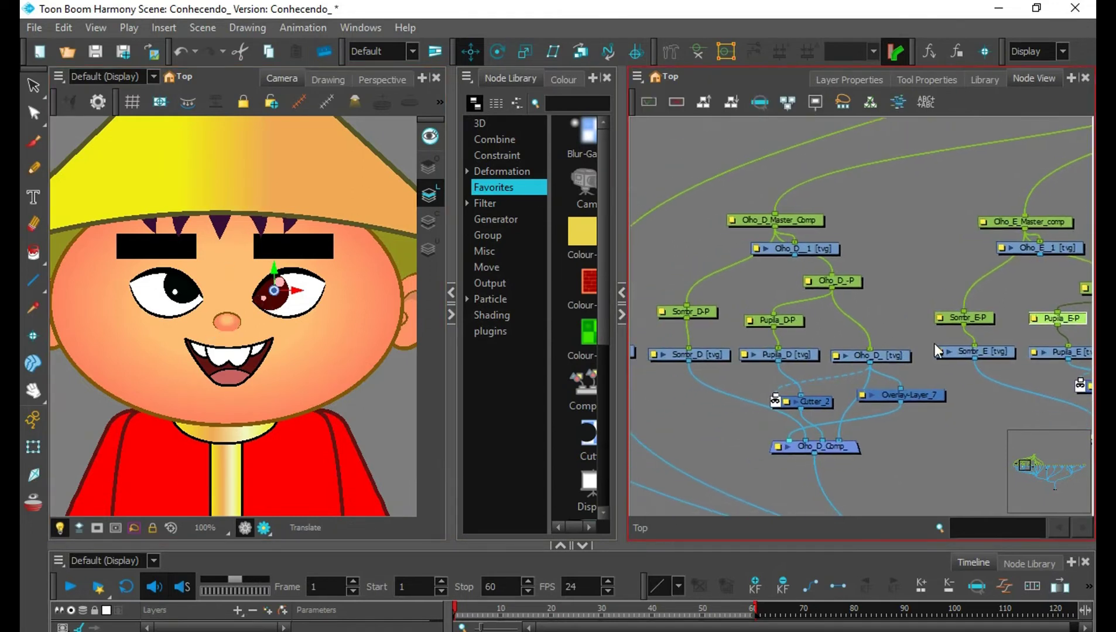
{"action": "left_click_drag", "start_coordinate": [934, 344], "coordinate": [914, 346]}
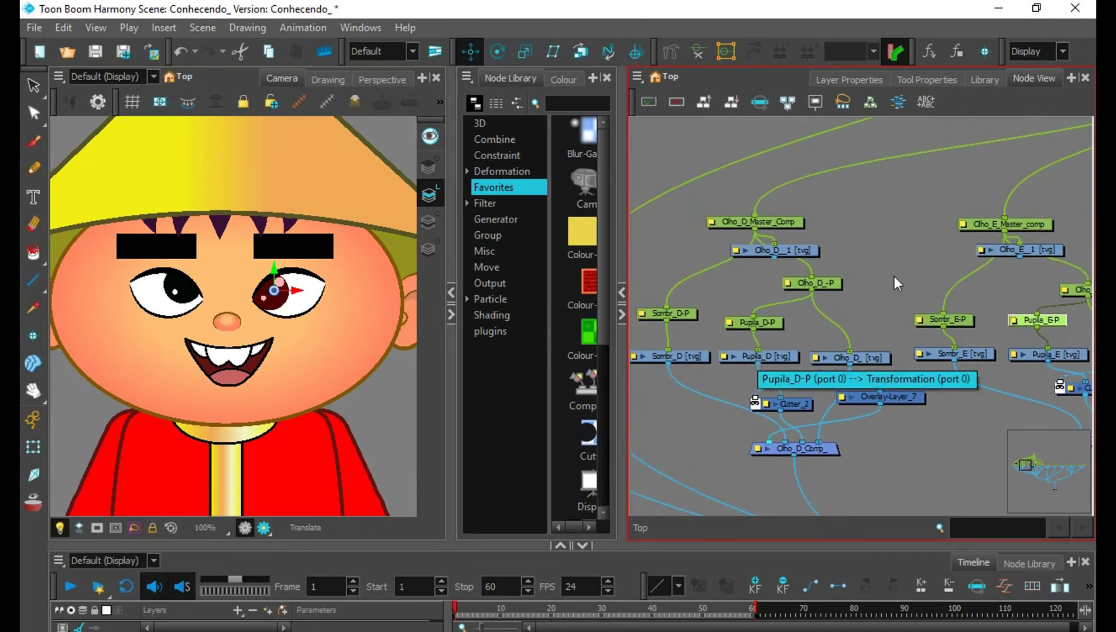
{"action": "left_click", "coordinate": [1013, 339]}
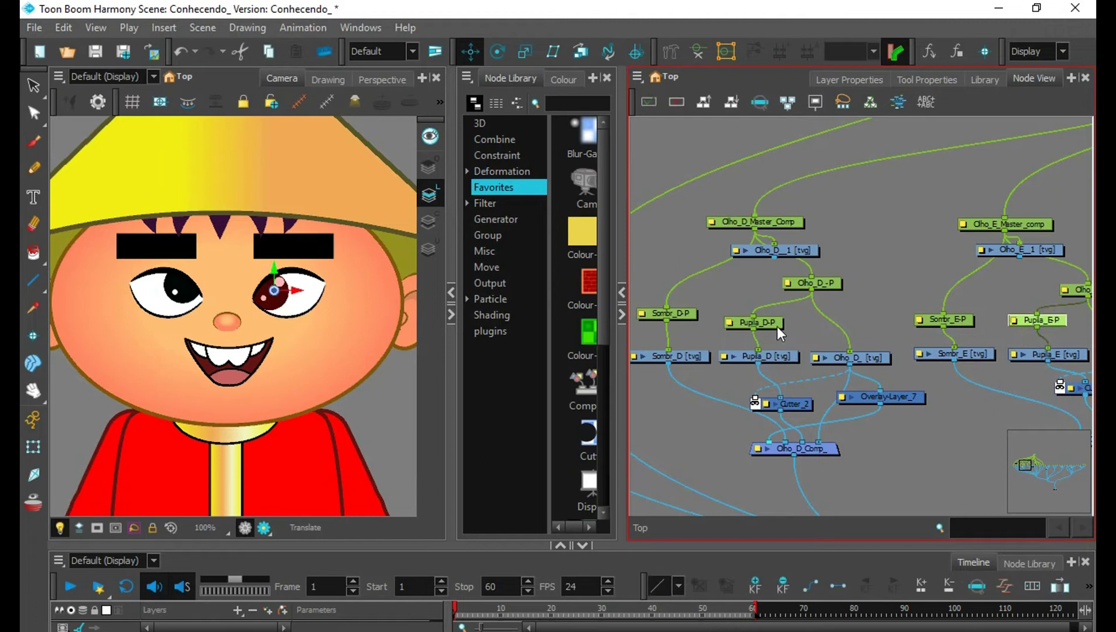
{"action": "left_click", "coordinate": [739, 322]}
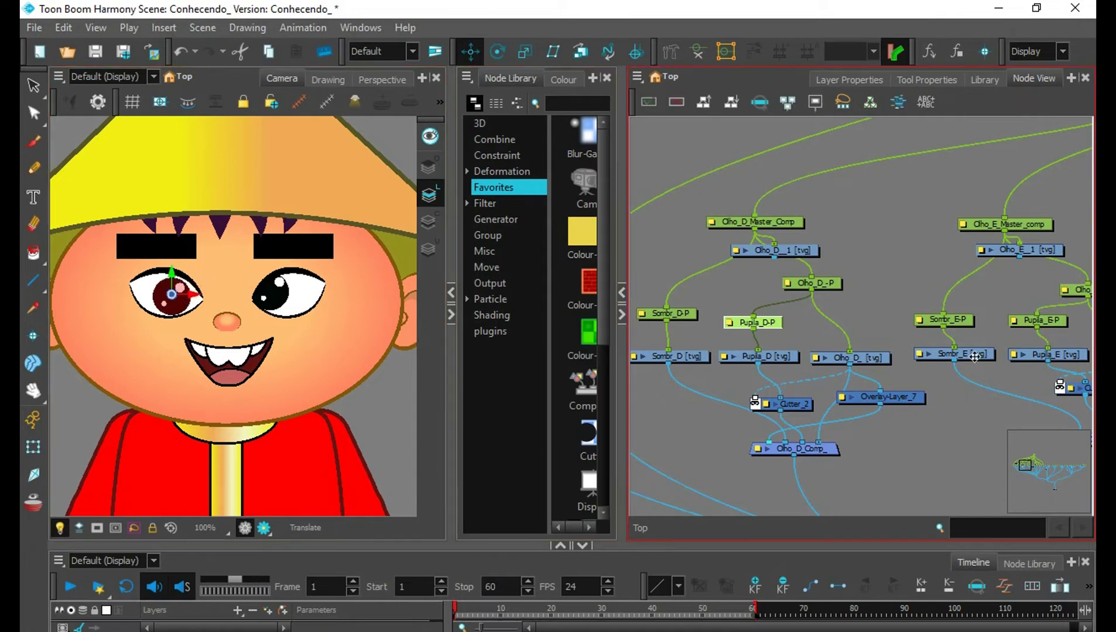
{"action": "left_click", "coordinate": [1044, 327]}
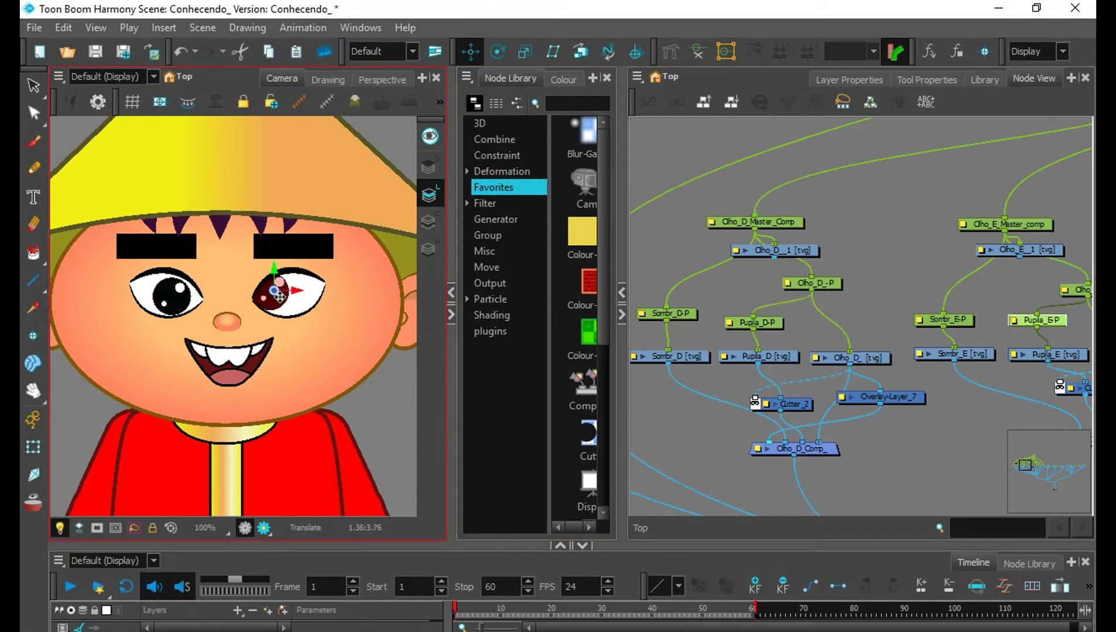
{"action": "left_click_drag", "start_coordinate": [275, 292], "coordinate": [289, 296]}
{"action": "left_click", "coordinate": [914, 274]}
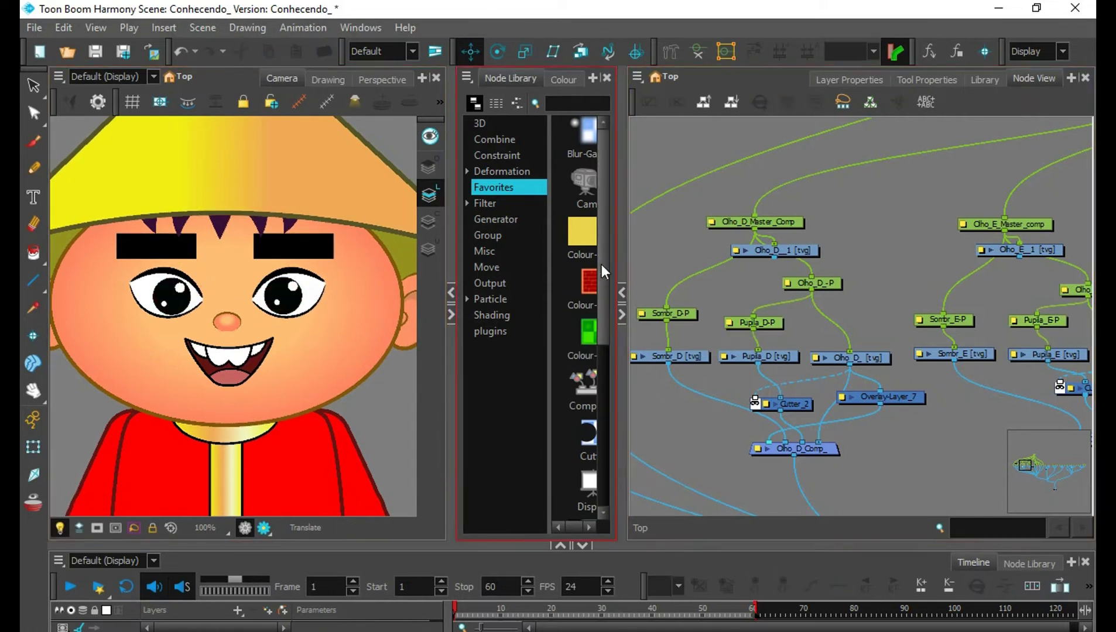
Search the node library for "trans" and widen the library area.
{"action": "left_click", "coordinate": [588, 106]}
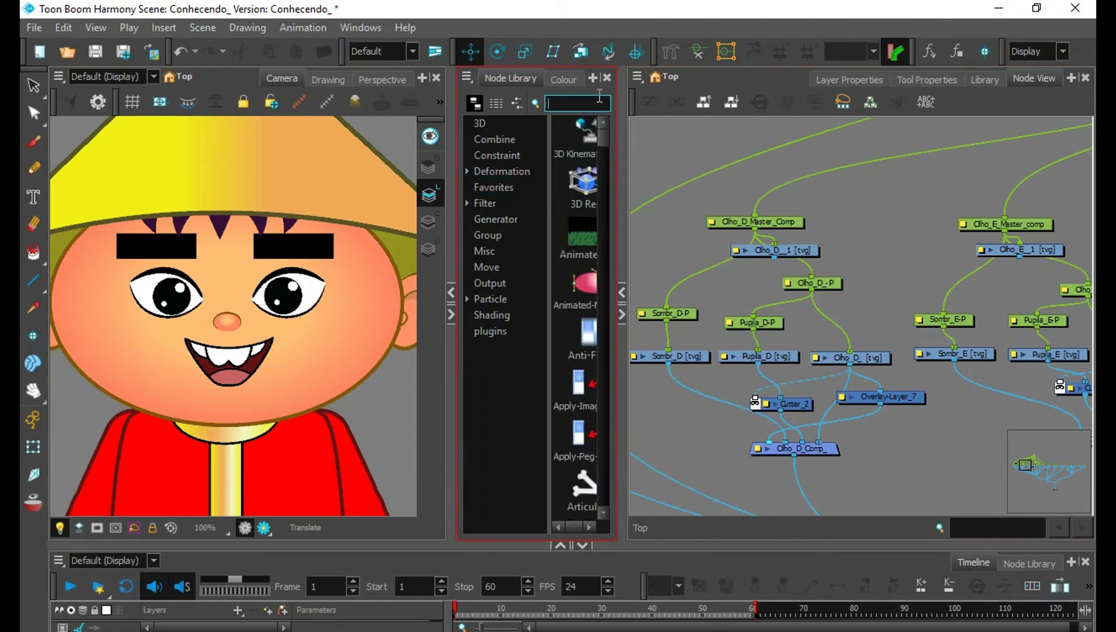
{"action": "left_click_drag", "start_coordinate": [621, 171], "coordinate": [636, 171]}
{"action": "left_click", "coordinate": [584, 99]}
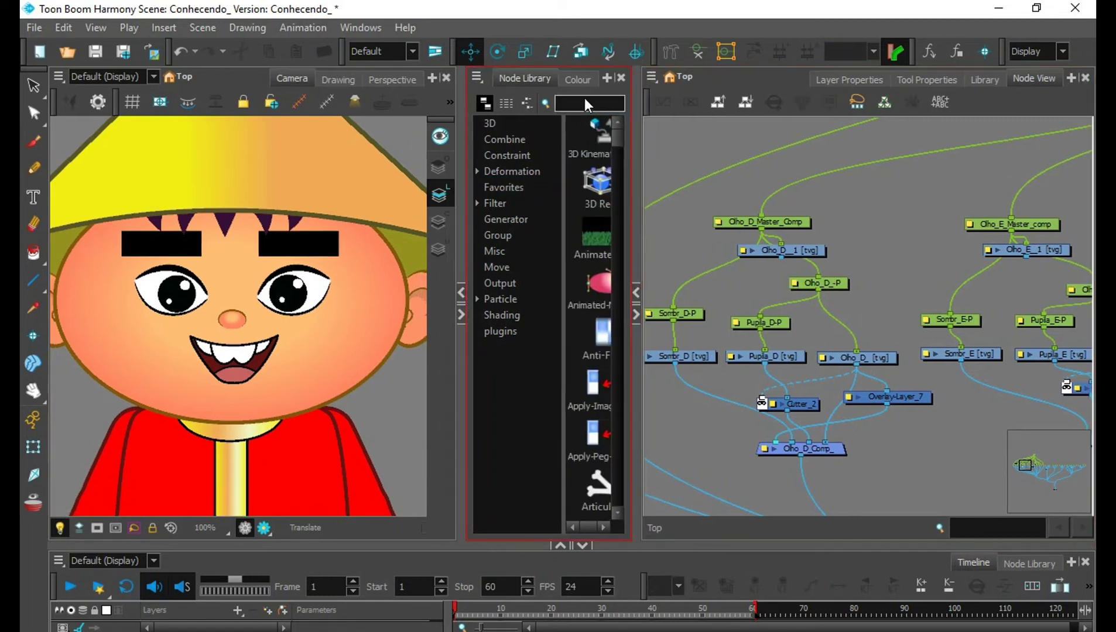
{"action": "type", "text": "trans"}
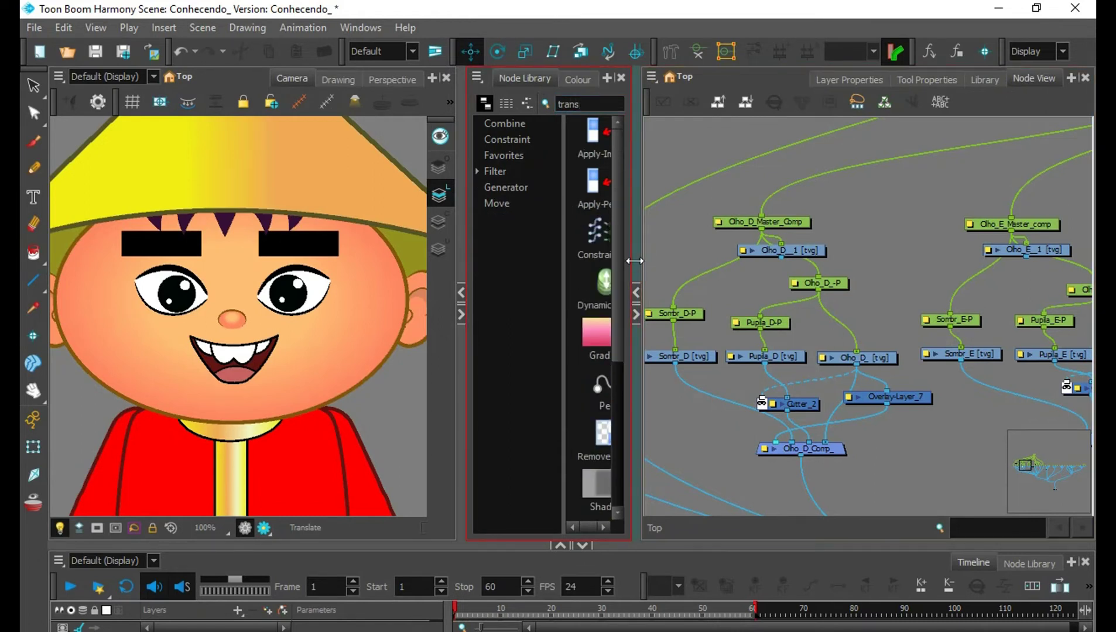
{"action": "left_click_drag", "start_coordinate": [636, 264], "coordinate": [698, 457]}
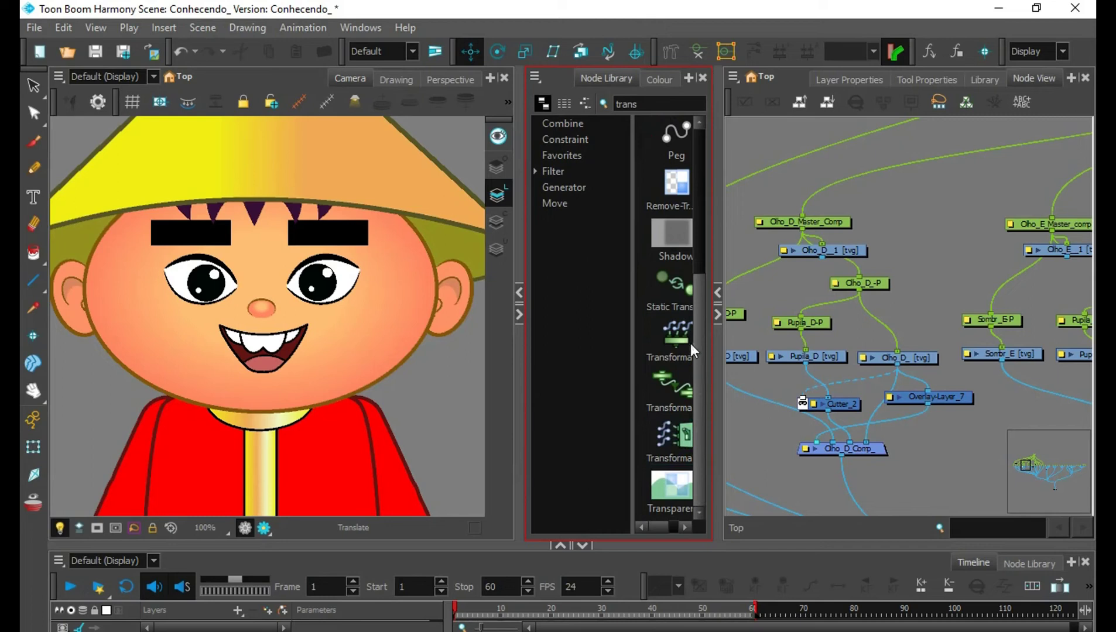
{"action": "left_click_drag", "start_coordinate": [670, 388], "coordinate": [888, 332]}
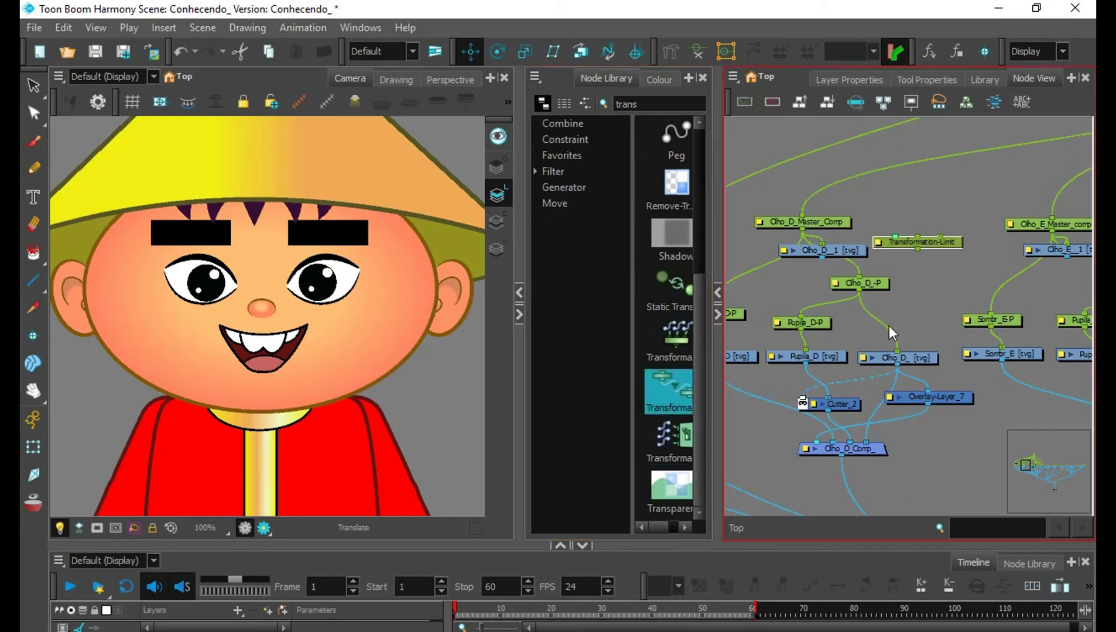
{"action": "left_click", "coordinate": [941, 245]}
{"action": "key", "text": "Delete"}
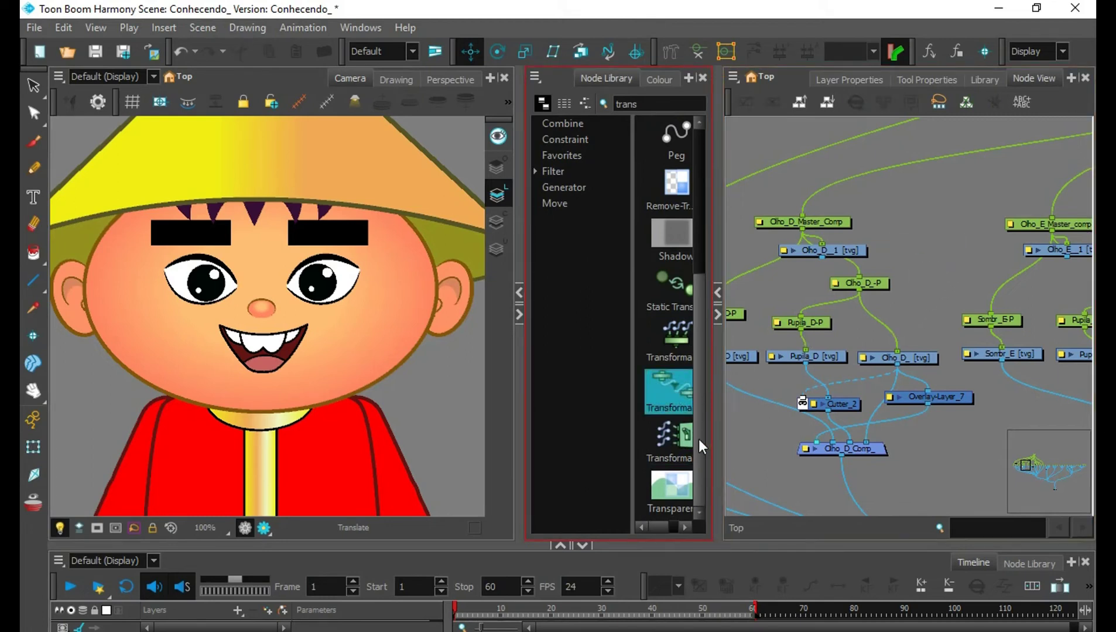
Add a Transformation-Gate node between the Olho_D and Olho_E branches and enlarge the node network area.
{"action": "left_click_drag", "start_coordinate": [692, 328], "coordinate": [981, 289]}
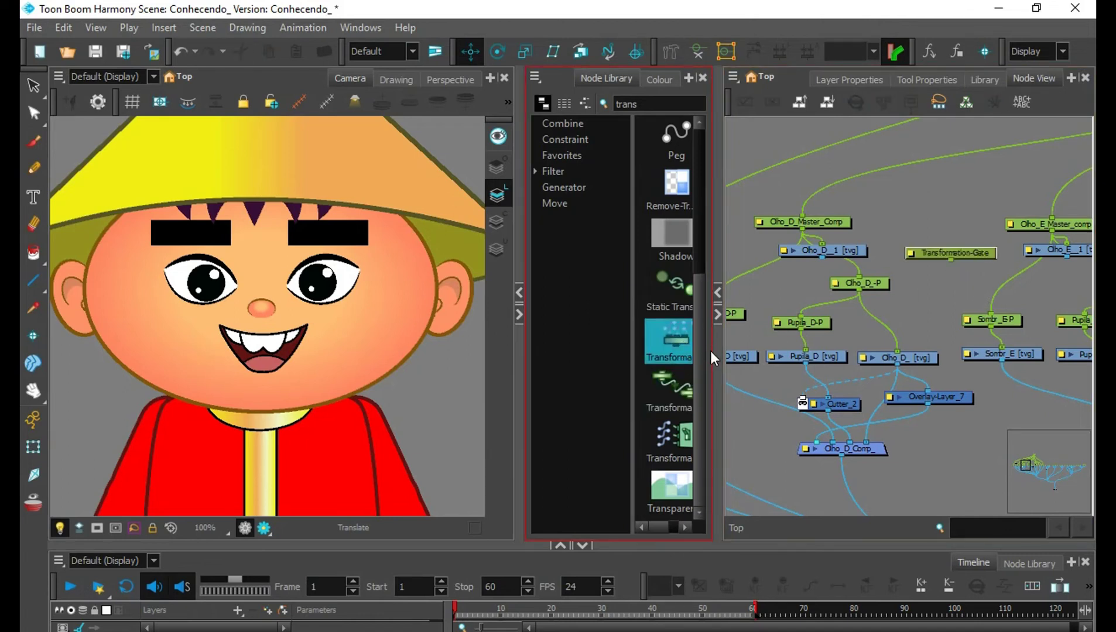
{"action": "left_click_drag", "start_coordinate": [717, 352], "coordinate": [529, 351]}
{"action": "left_click_drag", "start_coordinate": [881, 246], "coordinate": [857, 258]}
{"action": "left_click_drag", "start_coordinate": [900, 374], "coordinate": [894, 373]}
{"action": "scroll", "coordinate": [894, 372], "scroll_direction": "up", "scroll_amount": 1}
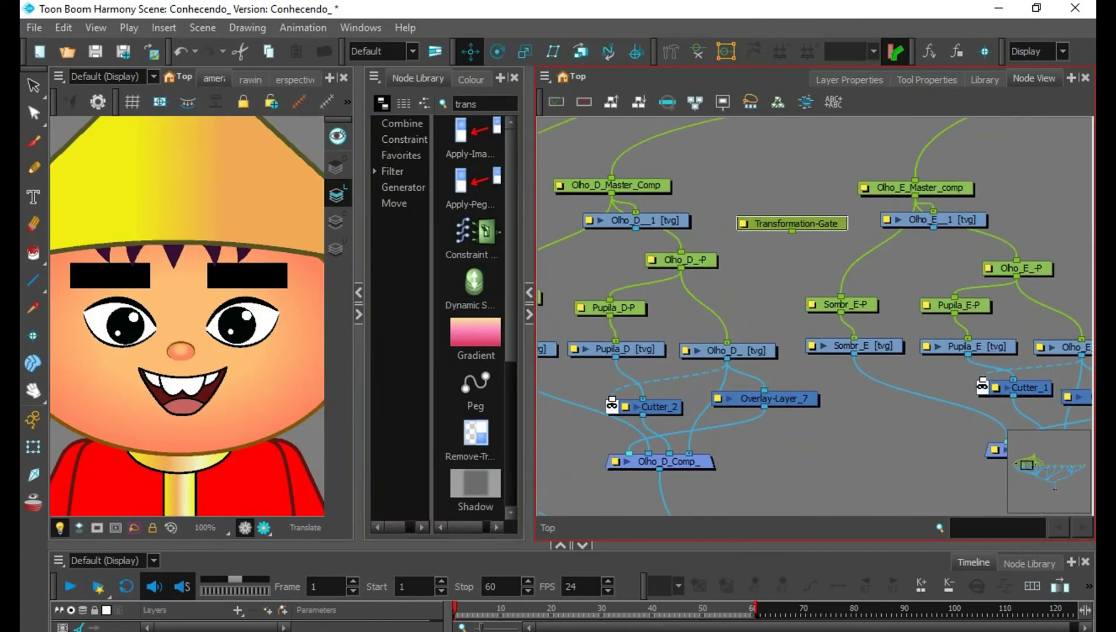
Connect the Pupila_E-P and Pupila_D-P pegs to the Transformation-Gate output, nudge the gate slightly and clear the selection.
{"action": "left_click_drag", "start_coordinate": [779, 280], "coordinate": [868, 282]}
{"action": "left_click_drag", "start_coordinate": [940, 455], "coordinate": [877, 470]}
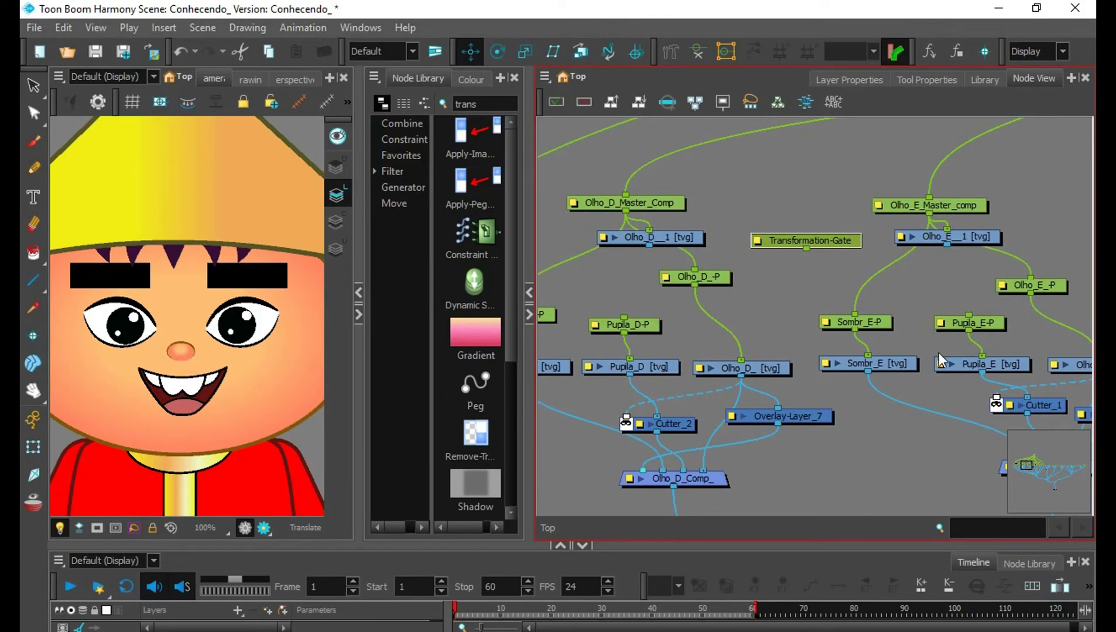
{"action": "left_click_drag", "start_coordinate": [968, 316], "coordinate": [807, 249]}
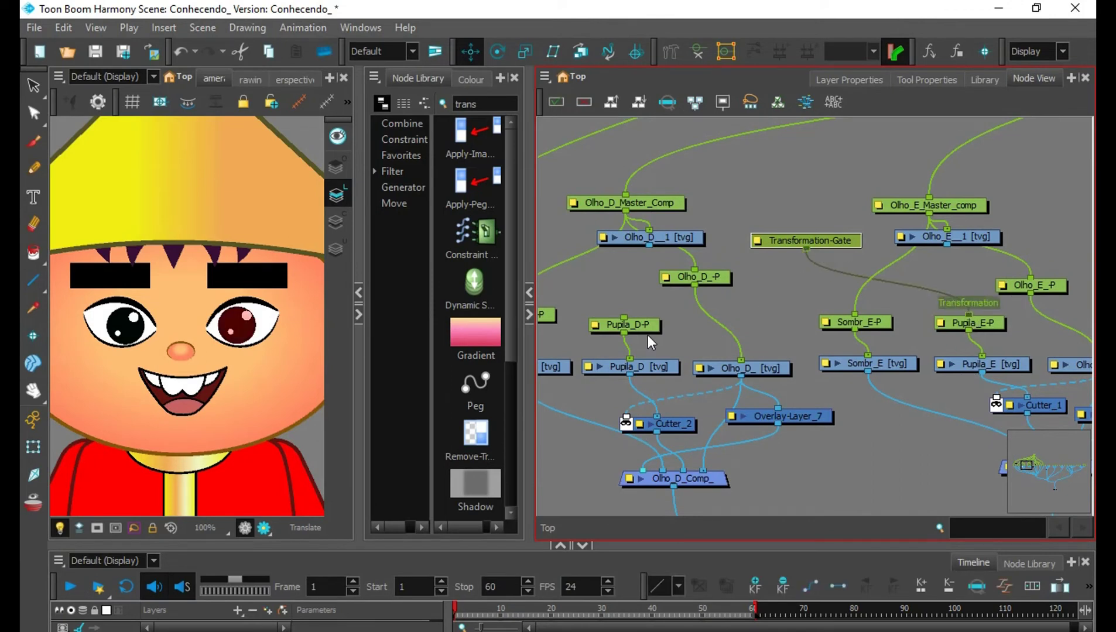
{"action": "left_click_drag", "start_coordinate": [624, 317], "coordinate": [807, 249]}
{"action": "left_click_drag", "start_coordinate": [792, 348], "coordinate": [802, 440]}
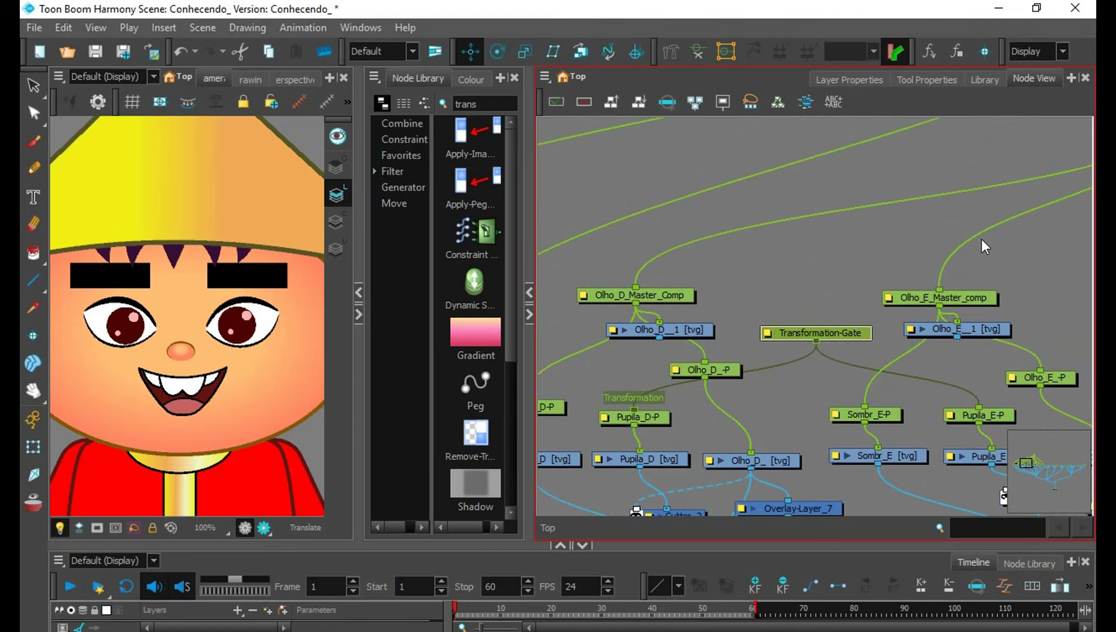
{"action": "left_click_drag", "start_coordinate": [861, 329], "coordinate": [855, 325]}
{"action": "left_click", "coordinate": [832, 292]}
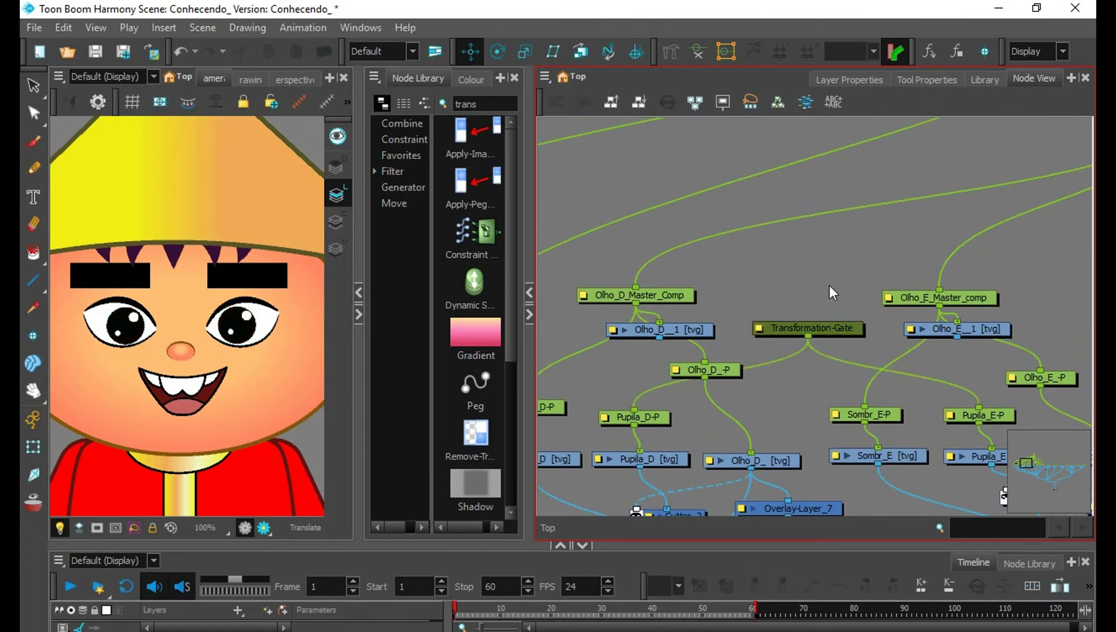
Add a new peg above the Transformation-Gate and rename it Olhos_Master_Ctrl.
{"action": "key", "text": "ctrl+p"}
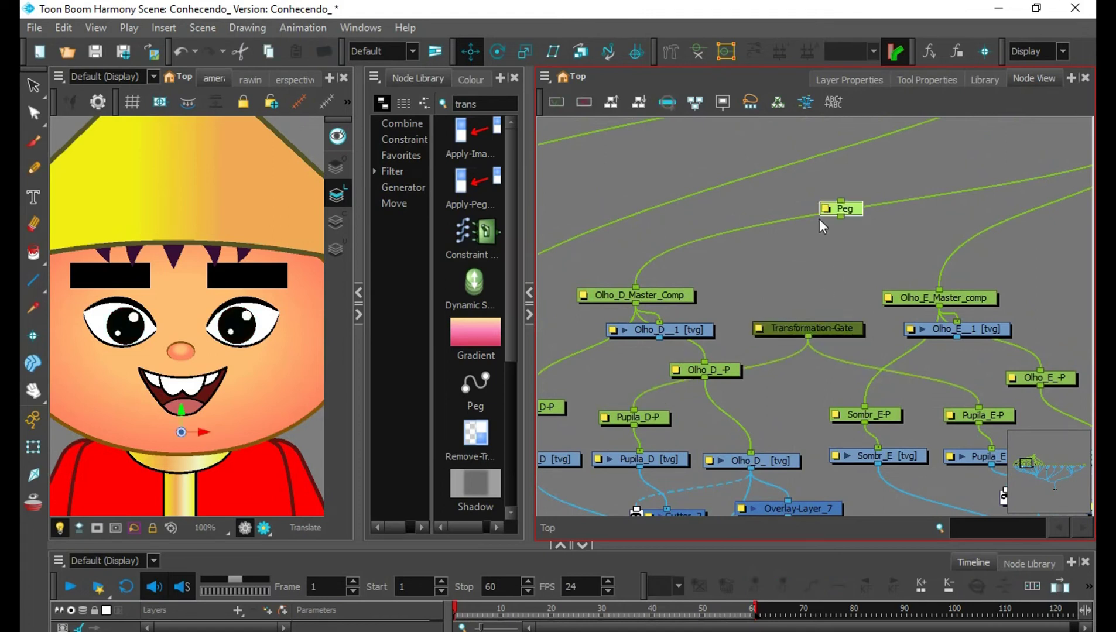
{"action": "left_click_drag", "start_coordinate": [846, 216], "coordinate": [824, 263]}
{"action": "double_click", "coordinate": [795, 262]}
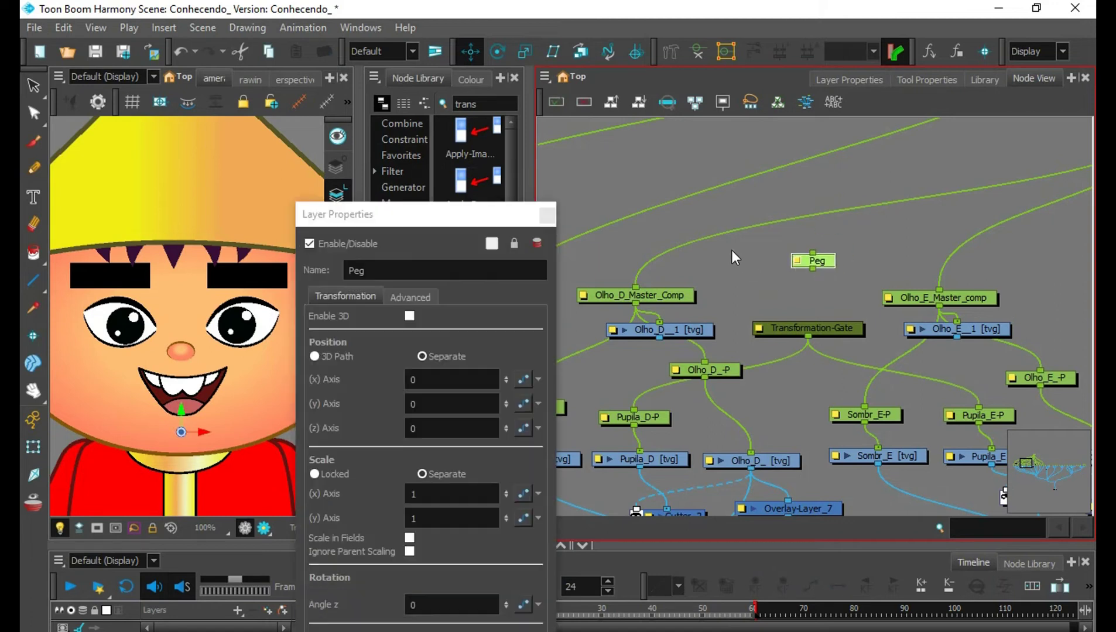
{"action": "double_click", "coordinate": [415, 271]}
{"action": "type", "text": "Ol"}
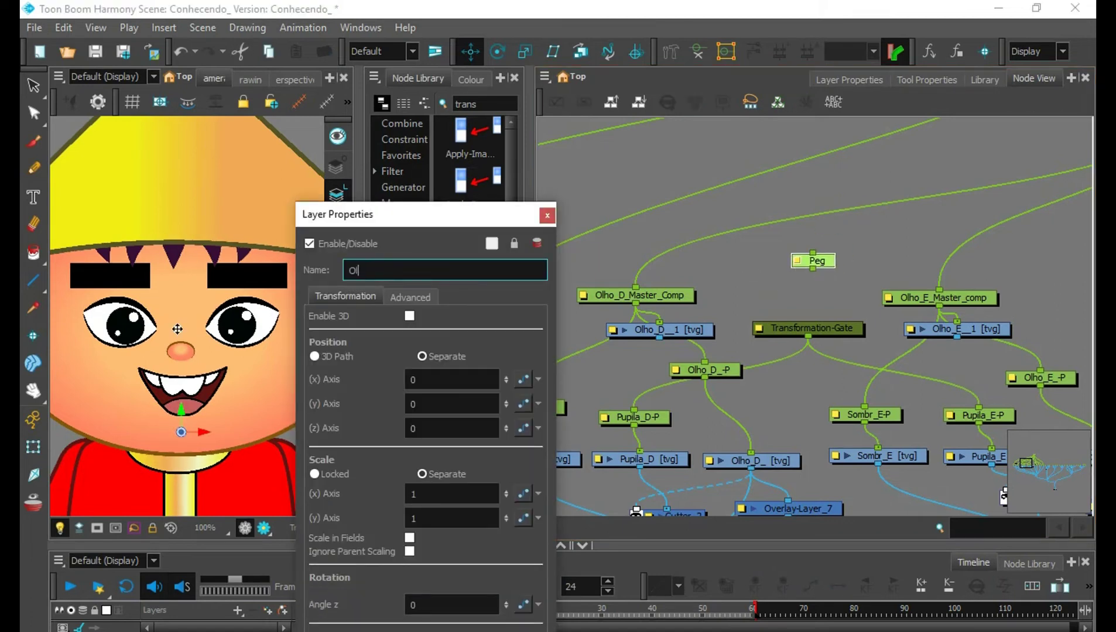
{"action": "type", "text": "hos_Master_Ctrl"}
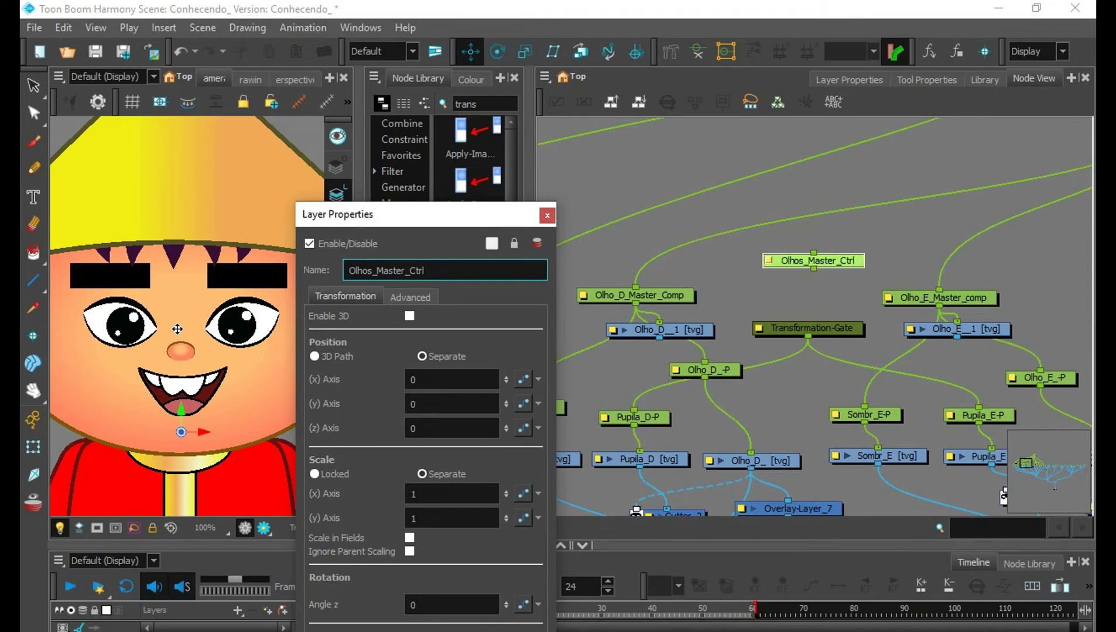
{"action": "left_click", "coordinate": [547, 215]}
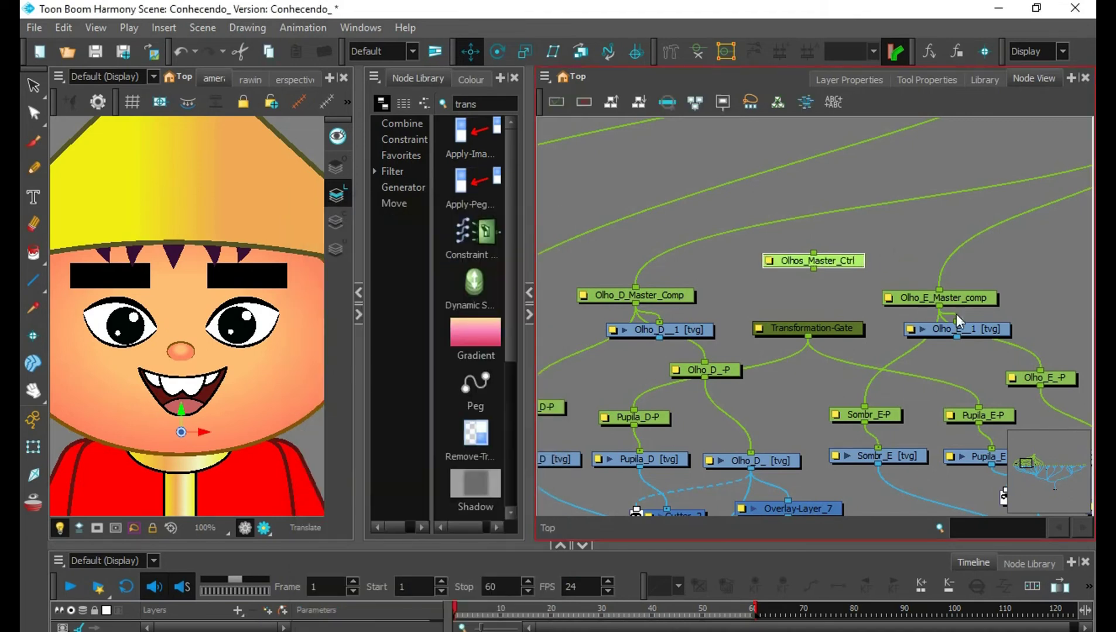
Connect the Olhos_Master_Ctrl peg's output to the Transformation-Gate and position the peg just above it.
{"action": "left_click_drag", "start_coordinate": [859, 263], "coordinate": [820, 324]}
{"action": "left_click_drag", "start_coordinate": [856, 264], "coordinate": [868, 269]}
{"action": "scroll", "coordinate": [879, 287], "scroll_direction": "down", "scroll_amount": 2}
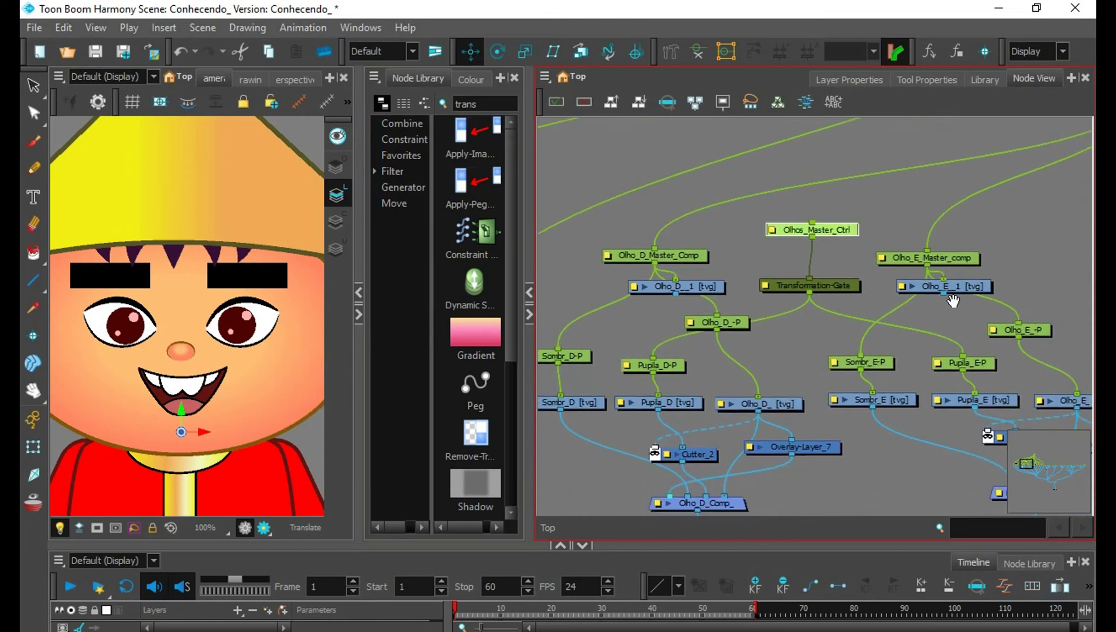
Move the pupils of Pupila_E-P and Pupila_D-P individually toward the nose.
{"action": "left_click", "coordinate": [976, 364]}
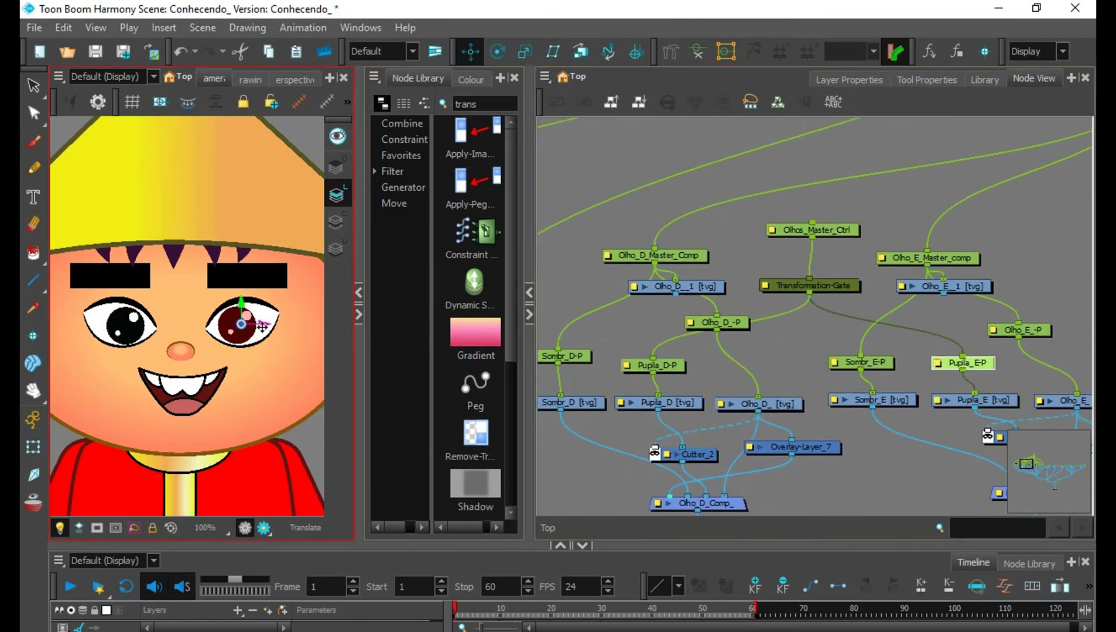
{"action": "left_click_drag", "start_coordinate": [259, 326], "coordinate": [243, 326]}
{"action": "left_click", "coordinate": [656, 366]}
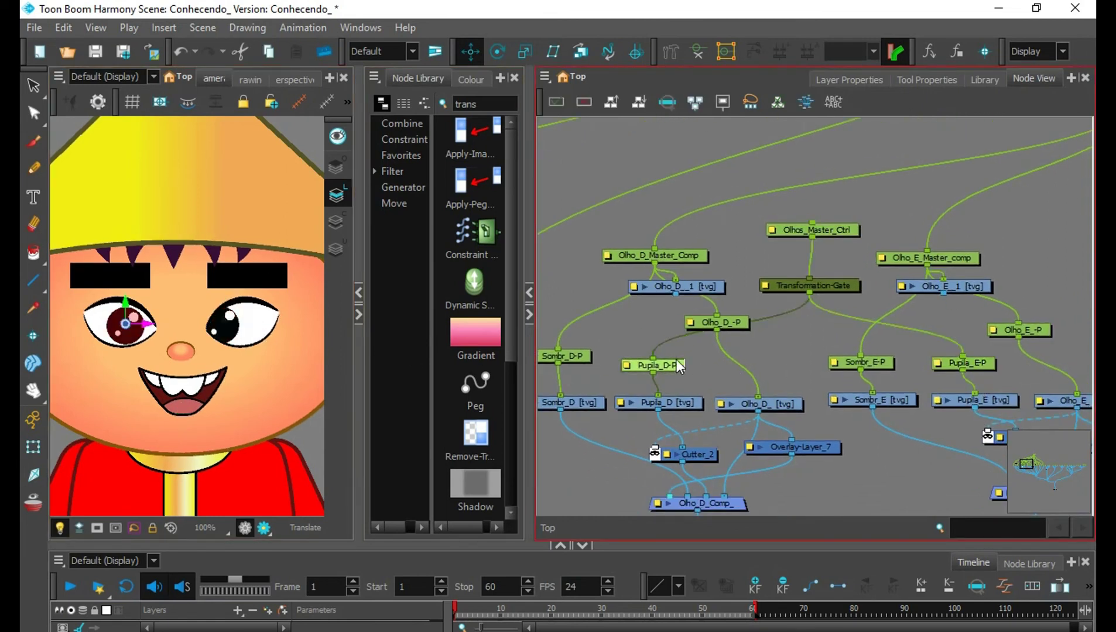
{"action": "left_click_drag", "start_coordinate": [139, 328], "coordinate": [161, 329]}
Test moving both pupils together with Olhos_Master_Ctrl, and return the pupils to the centres of their eyes.
{"action": "left_click", "coordinate": [833, 235]}
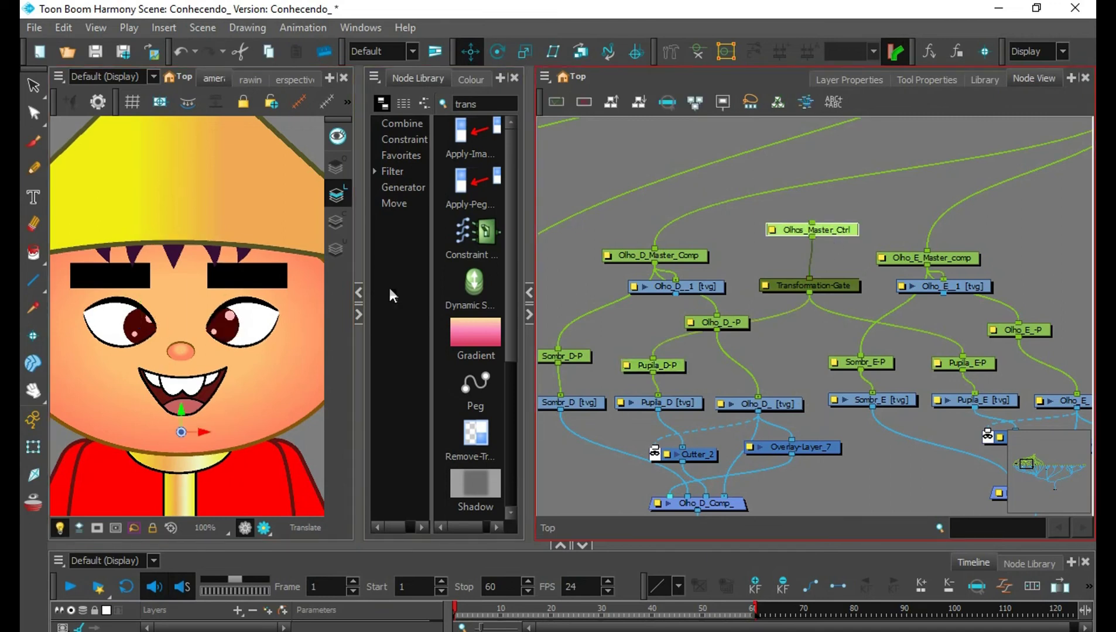
{"action": "left_click_drag", "start_coordinate": [196, 426], "coordinate": [184, 415]}
{"action": "key", "text": "ctrl+z"}
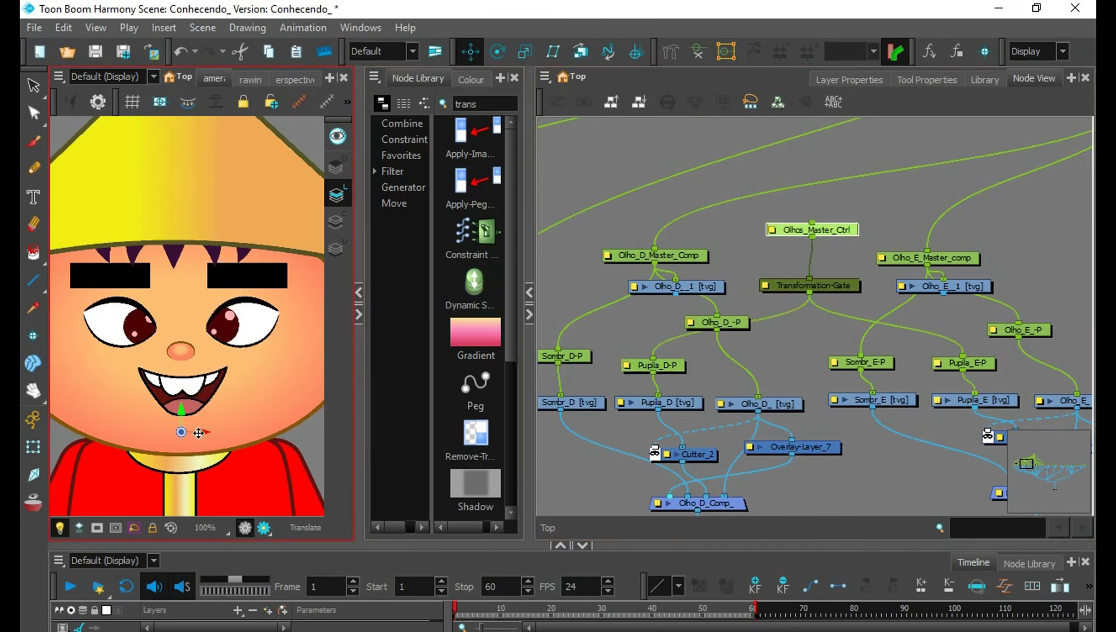
{"action": "left_click", "coordinate": [966, 363]}
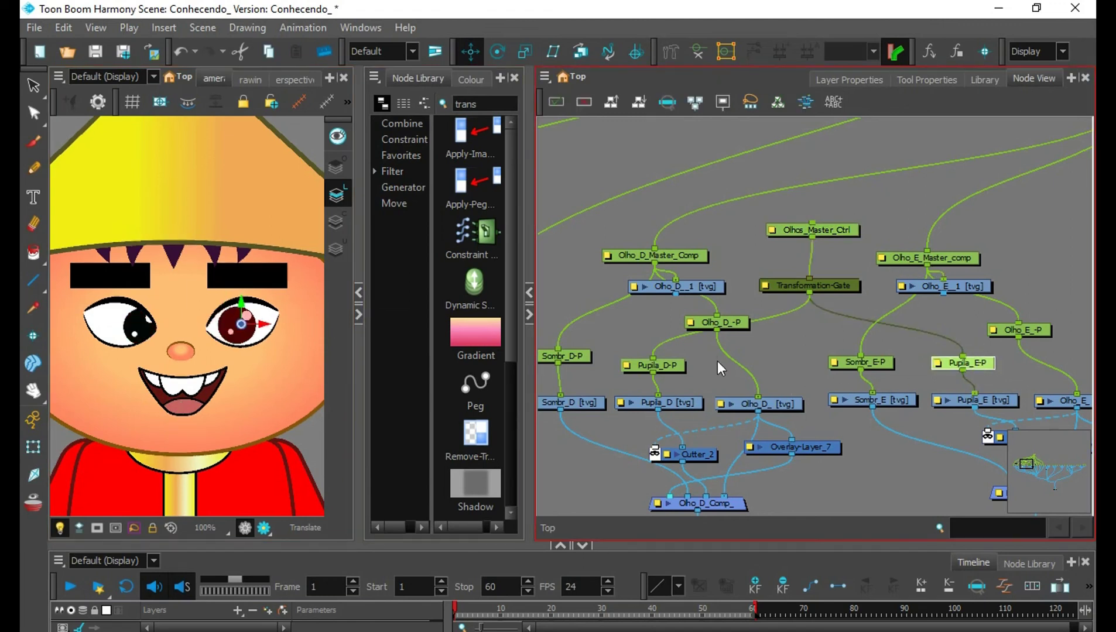
{"action": "left_click", "coordinate": [667, 366]}
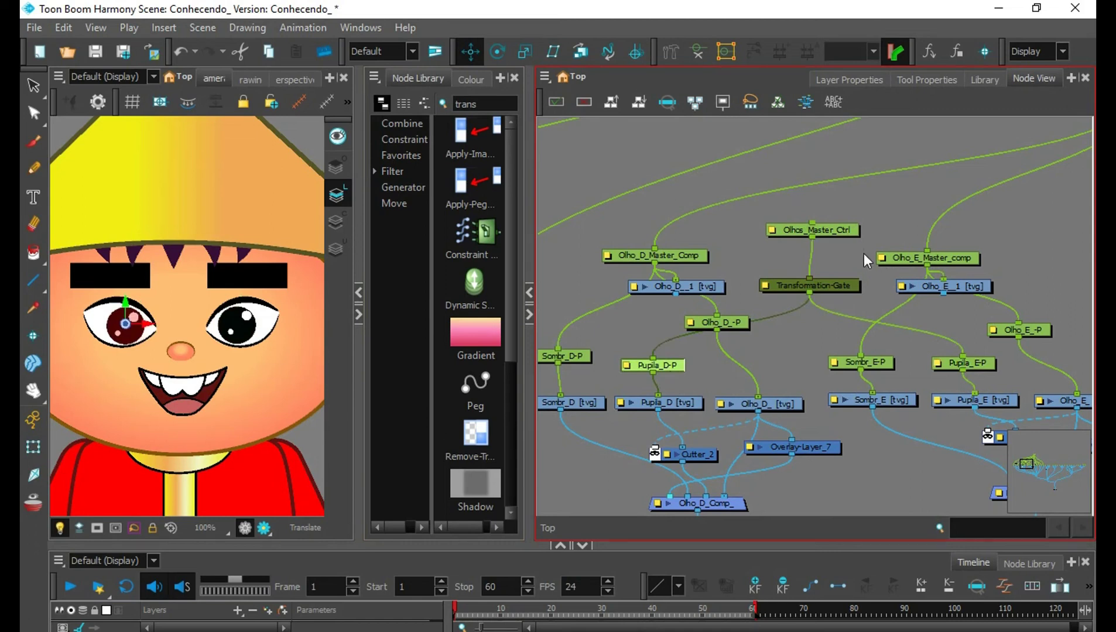
Use the Rotate tool to move the Olhos_Master_Ctrl pivot to between the eyes, and return to the Translate tool.
{"action": "left_click", "coordinate": [846, 230]}
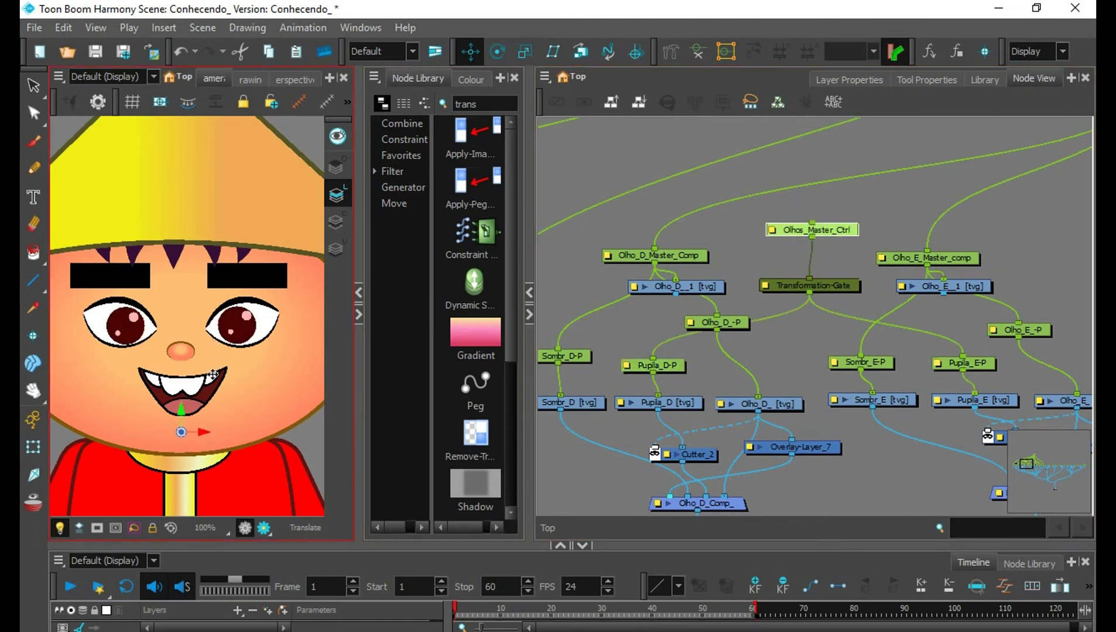
{"action": "left_click", "coordinate": [499, 53]}
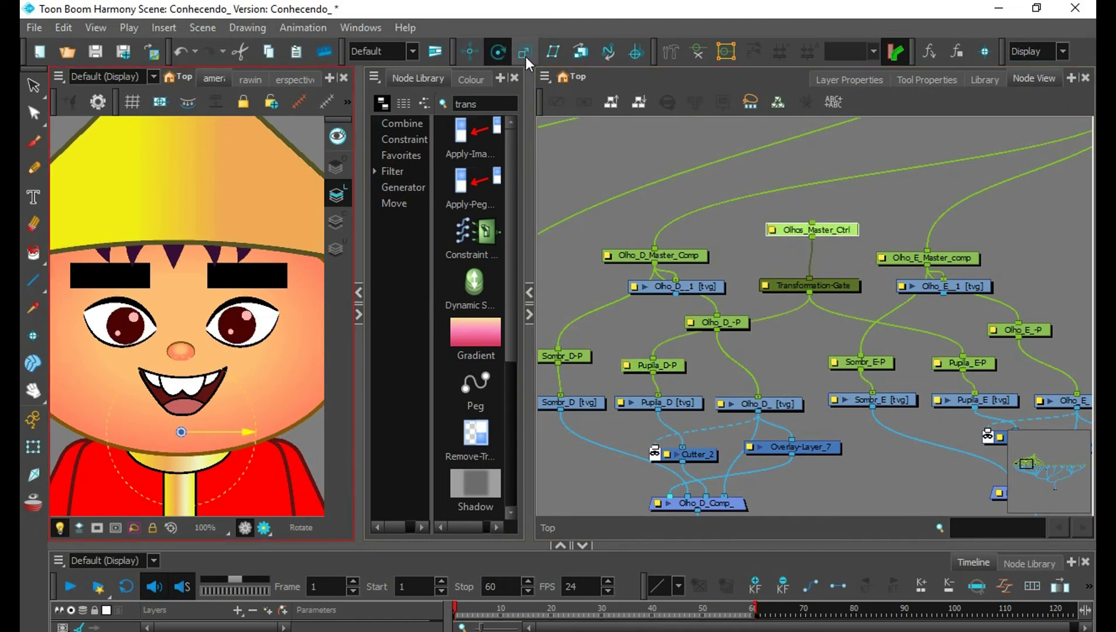
{"action": "left_click_drag", "start_coordinate": [182, 414], "coordinate": [179, 322]}
{"action": "left_click", "coordinate": [473, 53]}
{"action": "left_click", "coordinate": [123, 551]}
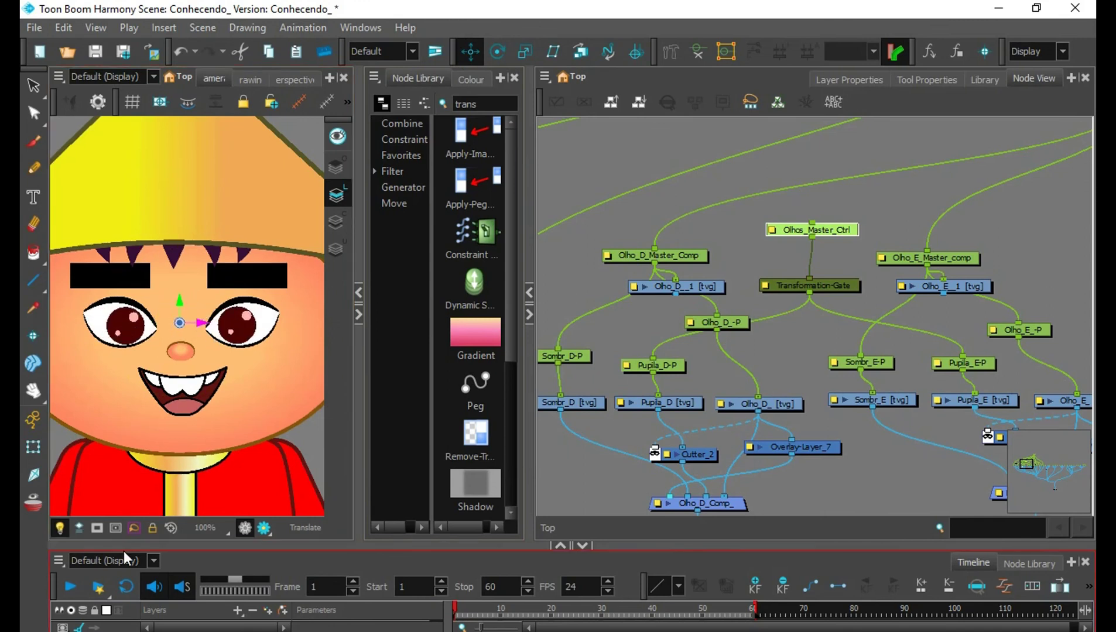
Connect the Olhos_Master_Ctrl peg's input to Rosto_Master_comp and settle the peg above the Transformation-Gate.
{"action": "scroll", "coordinate": [876, 199], "scroll_direction": "down", "scroll_amount": 3}
{"action": "left_click_drag", "start_coordinate": [775, 327], "coordinate": [935, 282]}
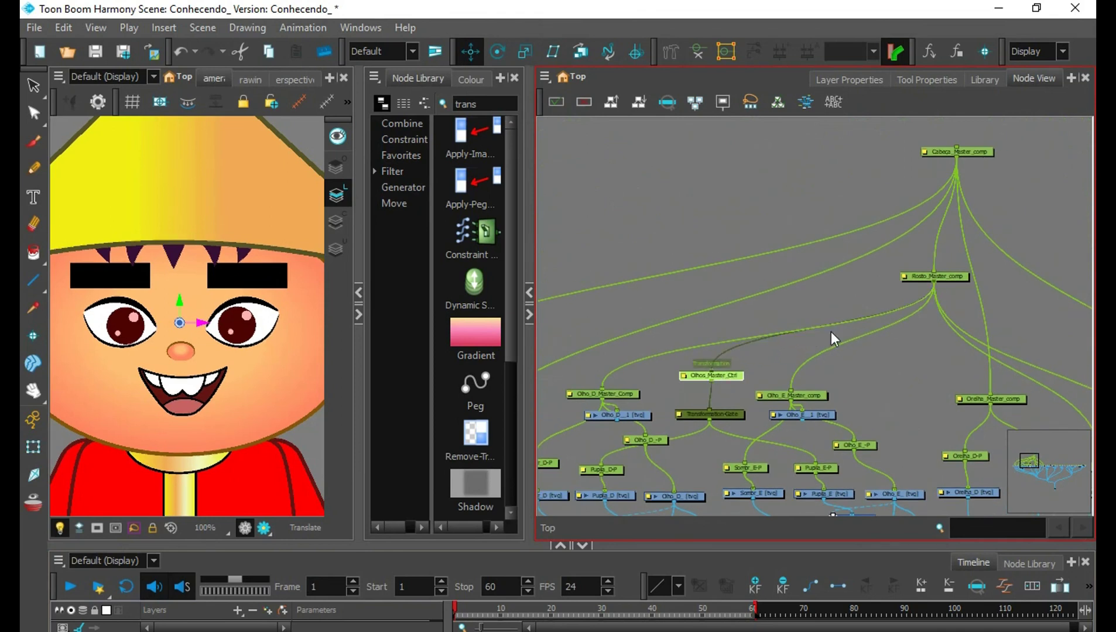
{"action": "left_click_drag", "start_coordinate": [733, 385], "coordinate": [737, 389]}
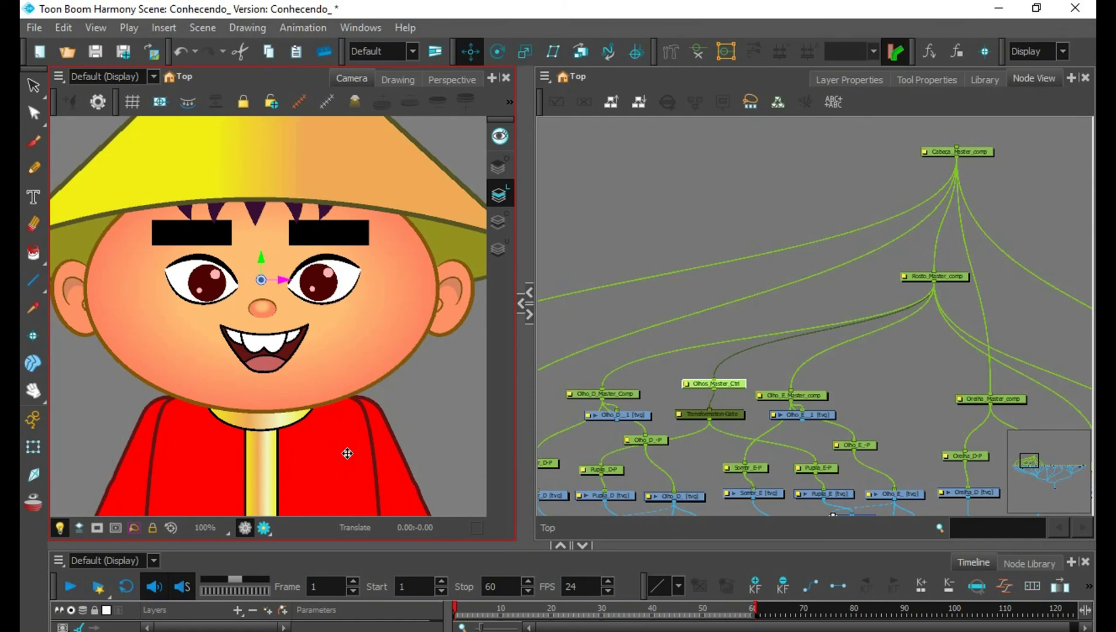
{"action": "left_click", "coordinate": [585, 328]}
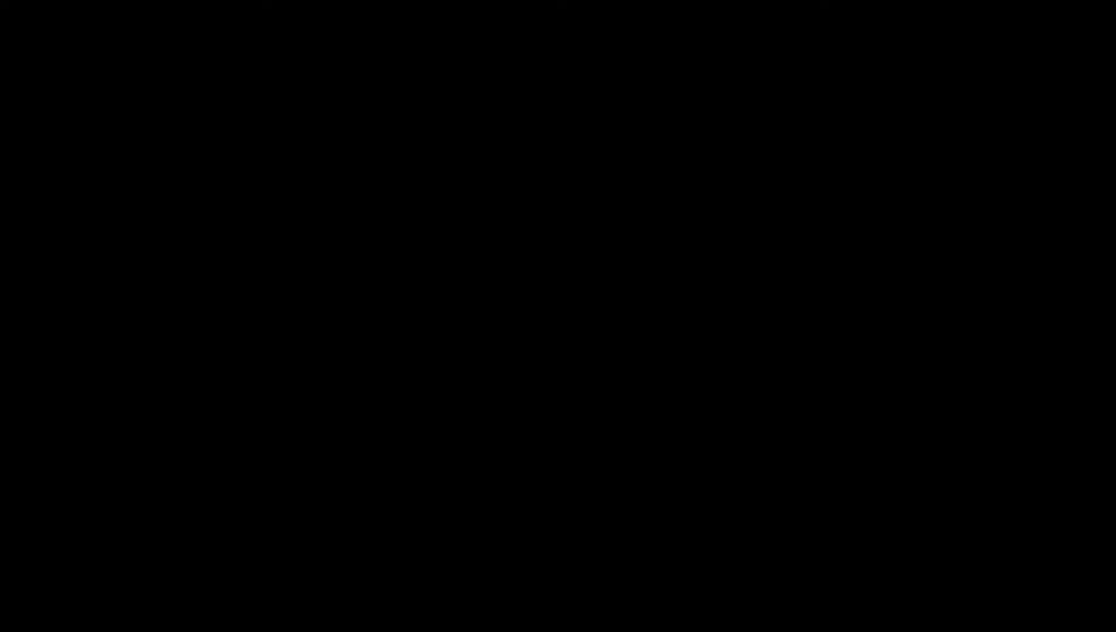